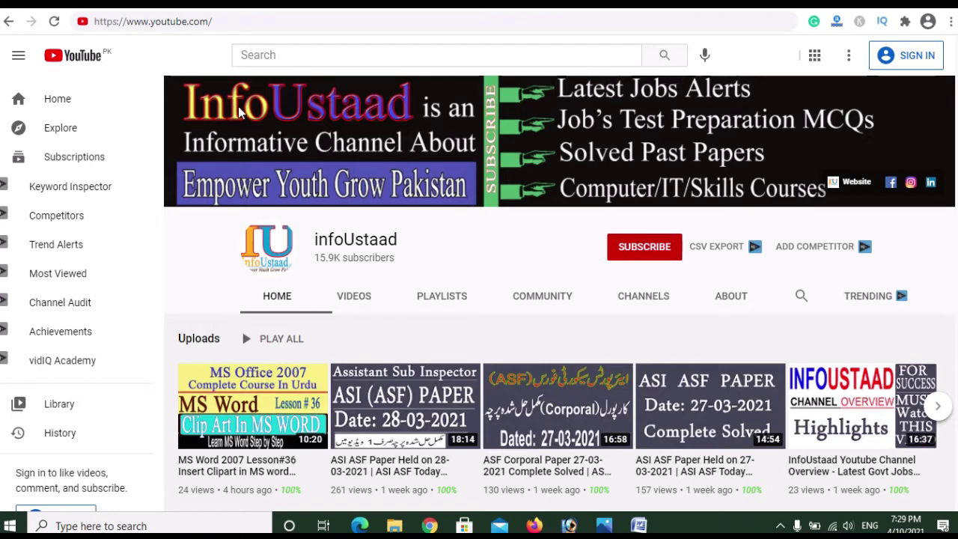
- Switch from the YouTube channel page to the Word Lesson # 37 Smart Art document
left_click(639, 526)
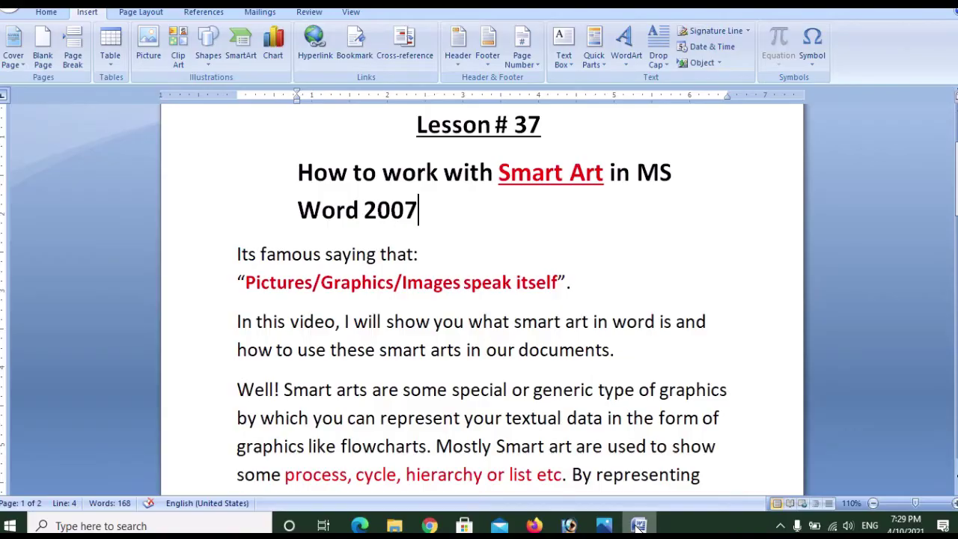
mouse_move(603, 526)
left_click(651, 449)
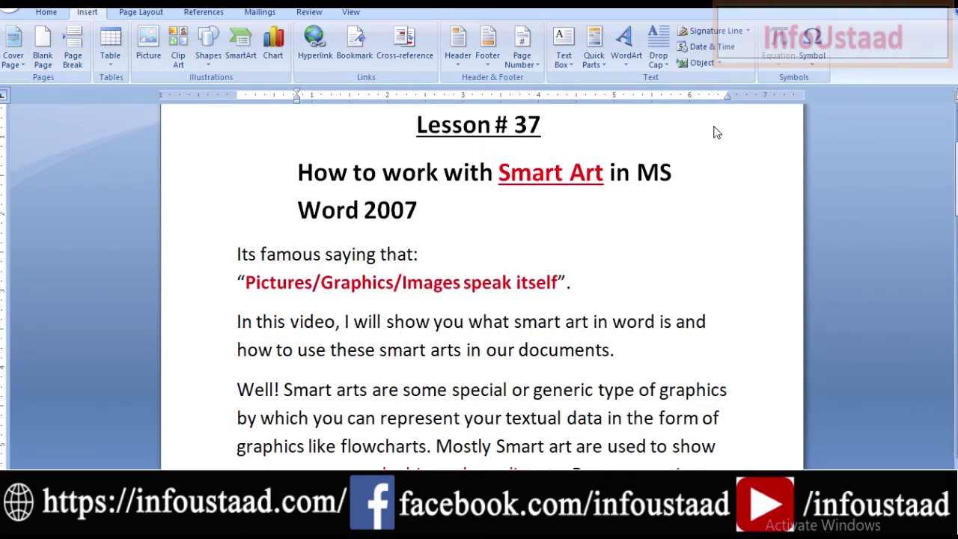
left_click_drag(955, 157, 956, 170)
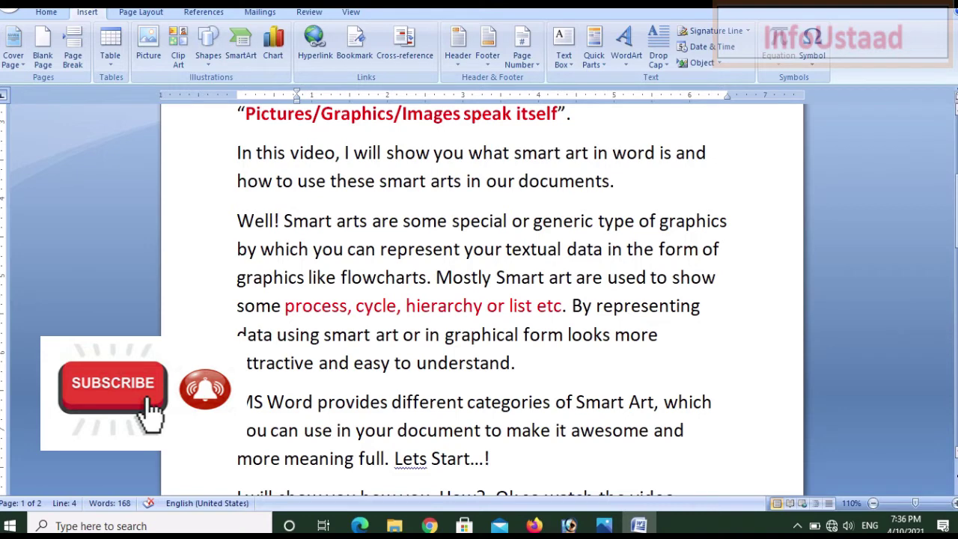
- Place the cursor on page 2's blank line below 'Watch the video carefully……!'
scroll(479, 300, "down", 1)
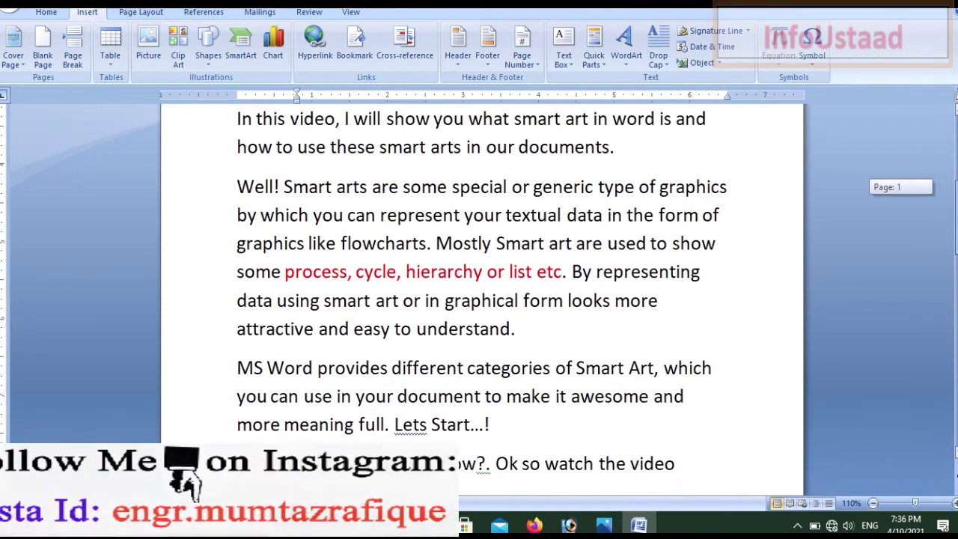
scroll(479, 299, "down", 2)
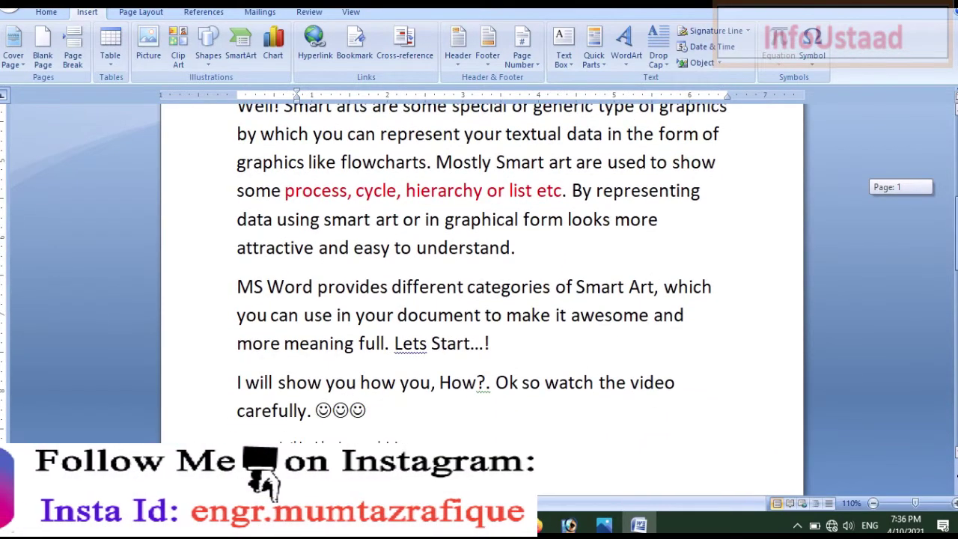
scroll(479, 299, "down", 3)
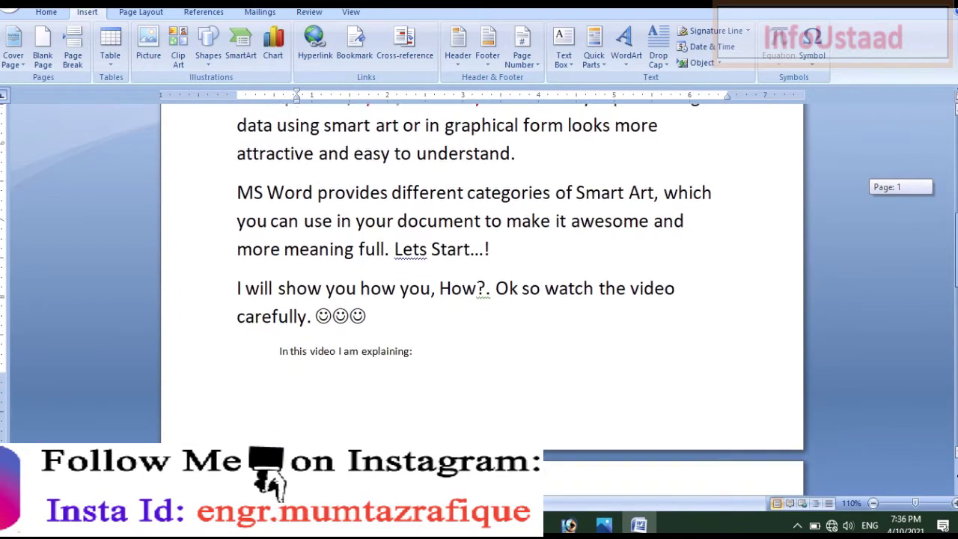
scroll(479, 300, "down", 3)
scroll(419, 175, "up", 3)
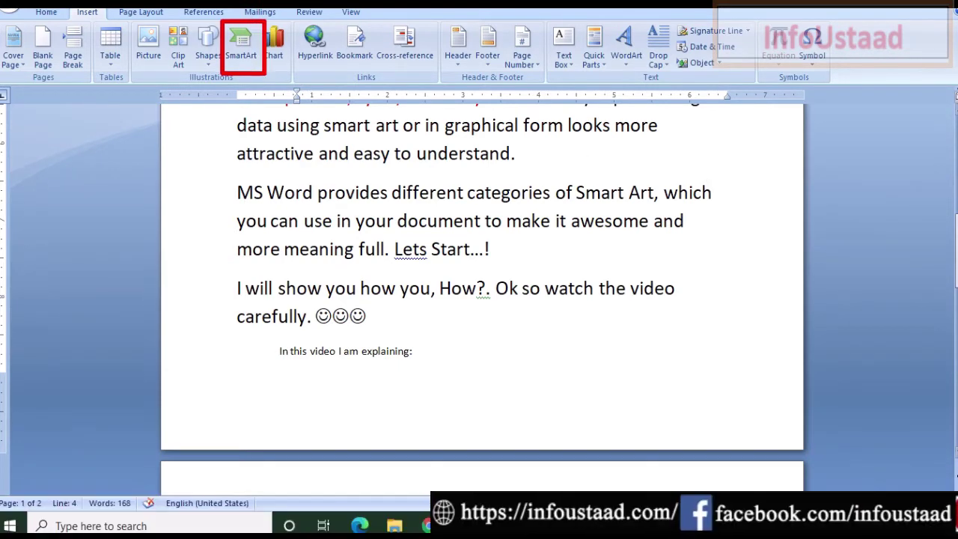
left_click(955, 254)
left_click_drag(955, 254, 954, 274)
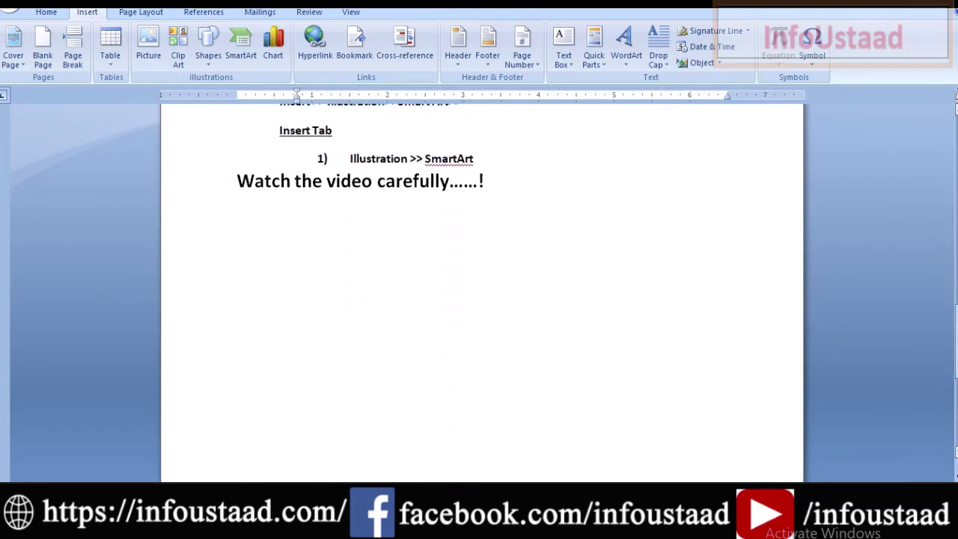
left_click(492, 289)
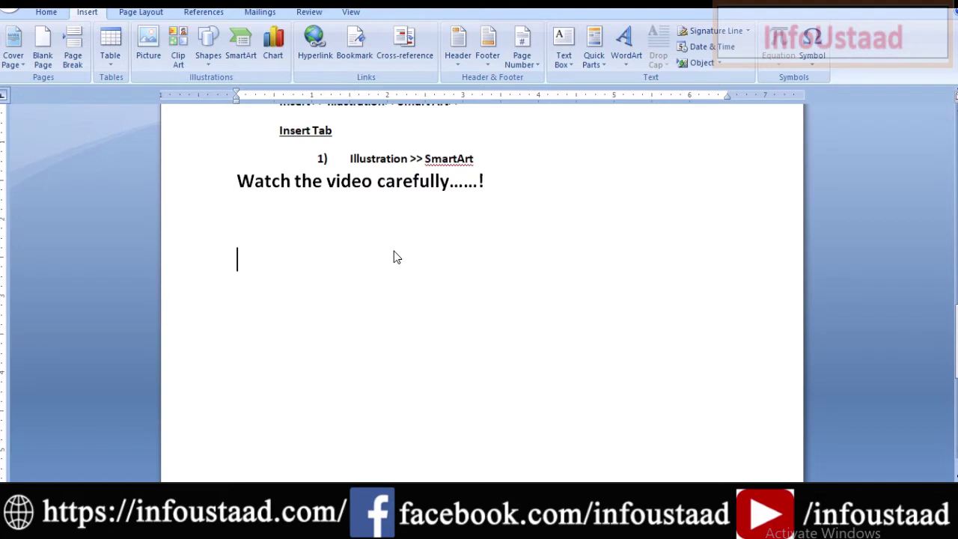
- Insert an Organization Chart from the SmartArt gallery after previewing the pyramid and radial types
left_click(241, 48)
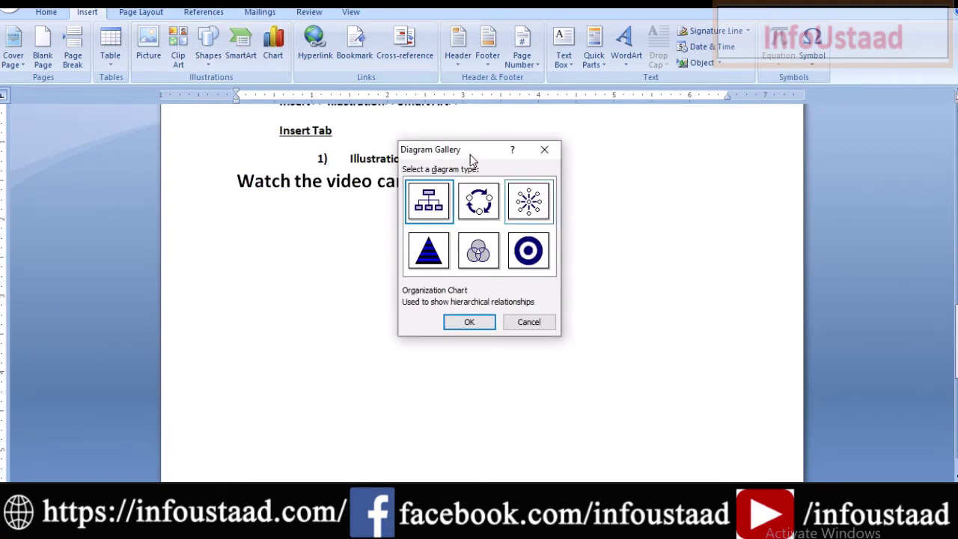
left_click_drag(472, 158, 473, 197)
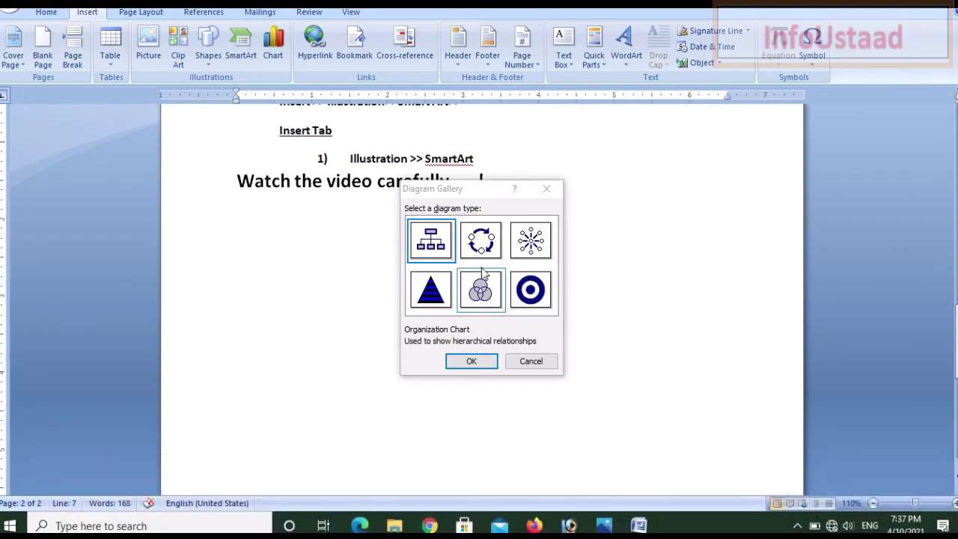
left_click(429, 284)
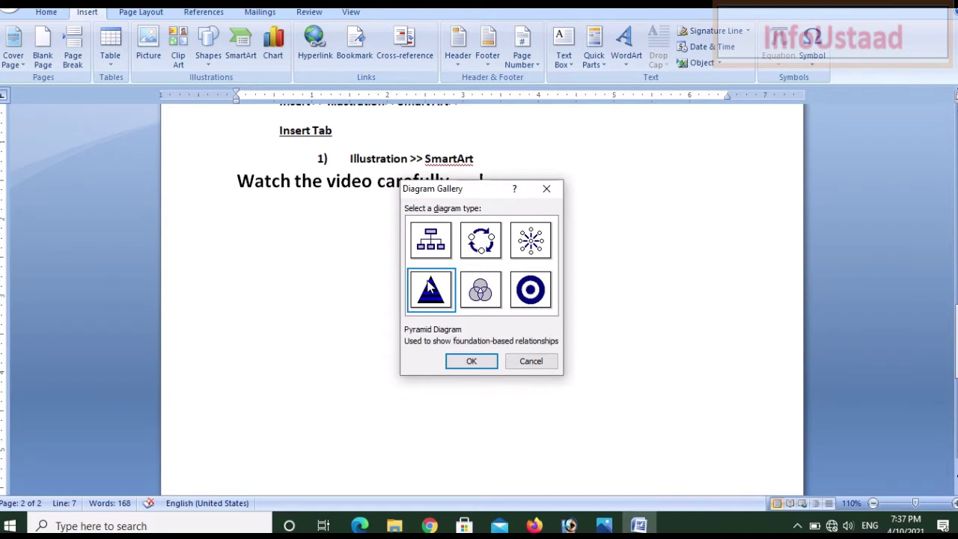
left_click(523, 258)
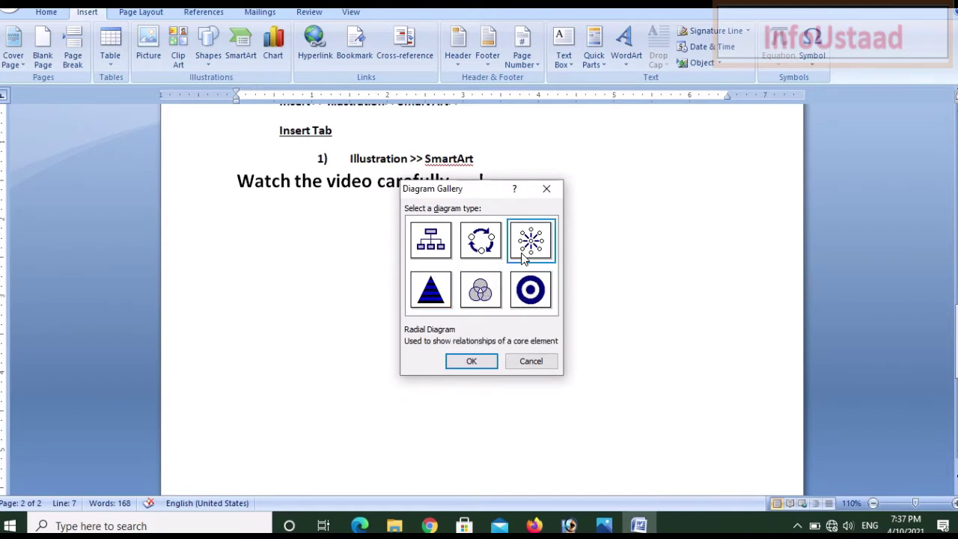
left_click(444, 256)
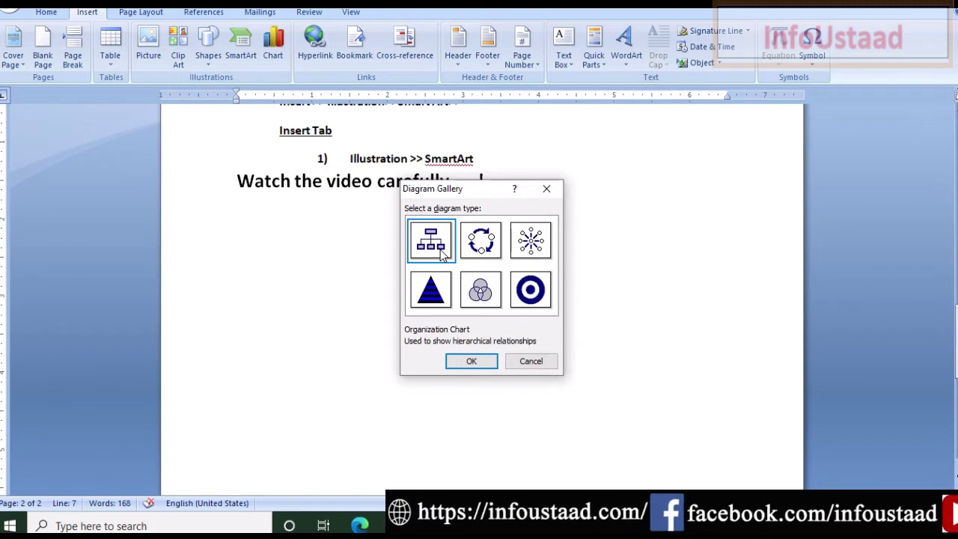
left_click(480, 361)
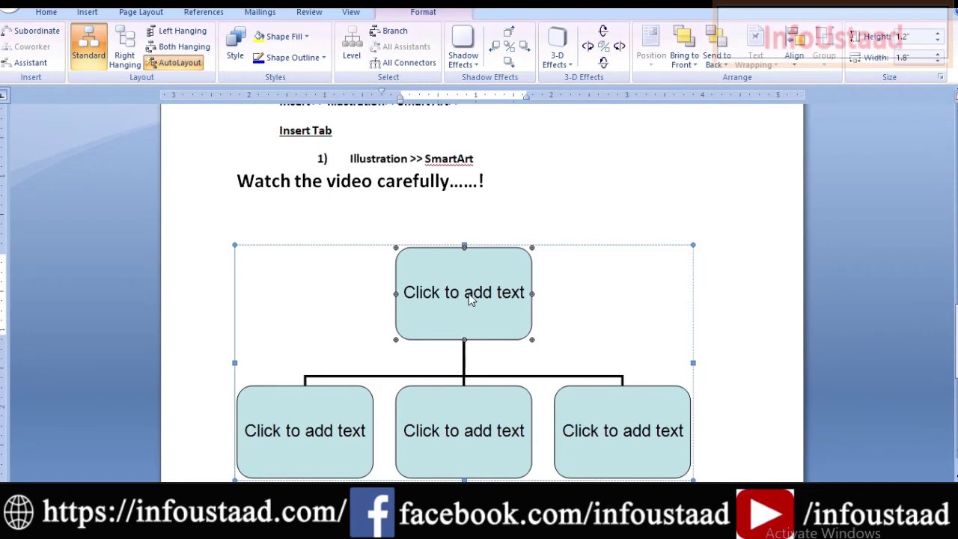
- Type a name followed by 'Principal' in the chart's top box
left_click(491, 302)
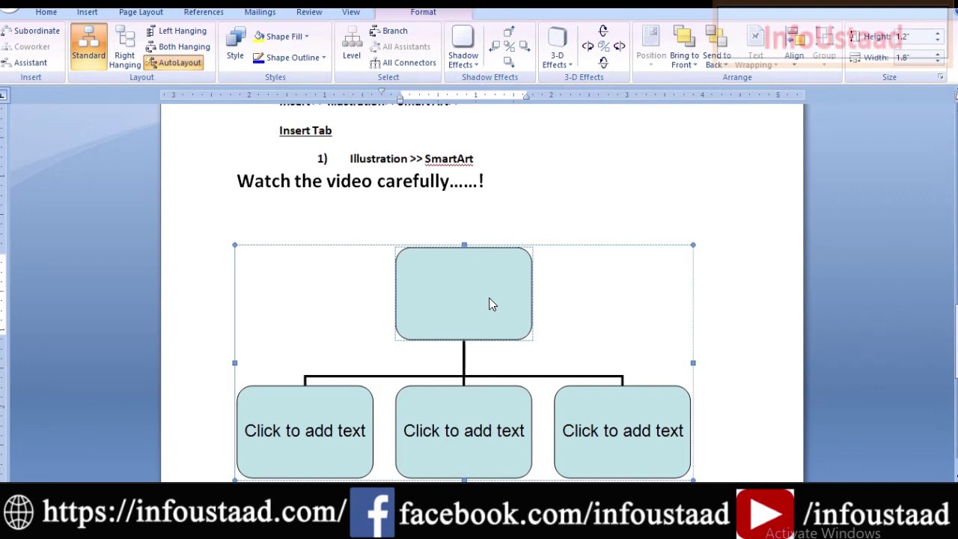
type("As")
type("a")
type("d")
type("Pro")
key("BackSpace")
type("inci")
type("pal")
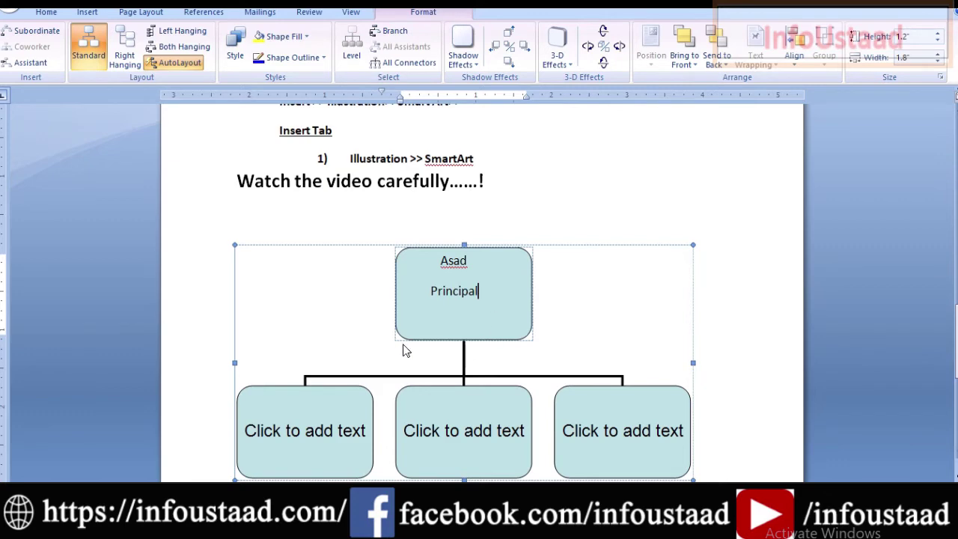
- Label the lower-left box 'Admin Staff'
left_click(294, 431)
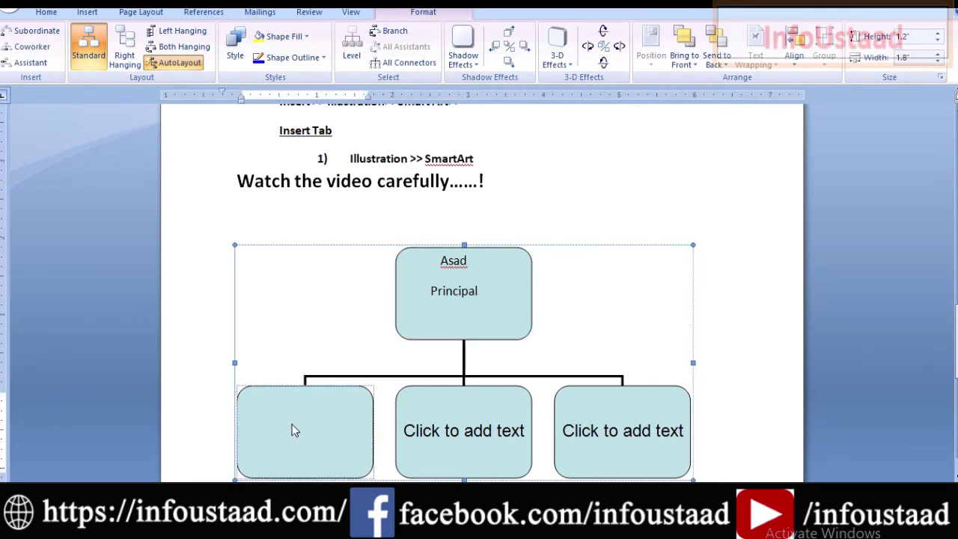
type("Adm")
type("in")
left_click(480, 437)
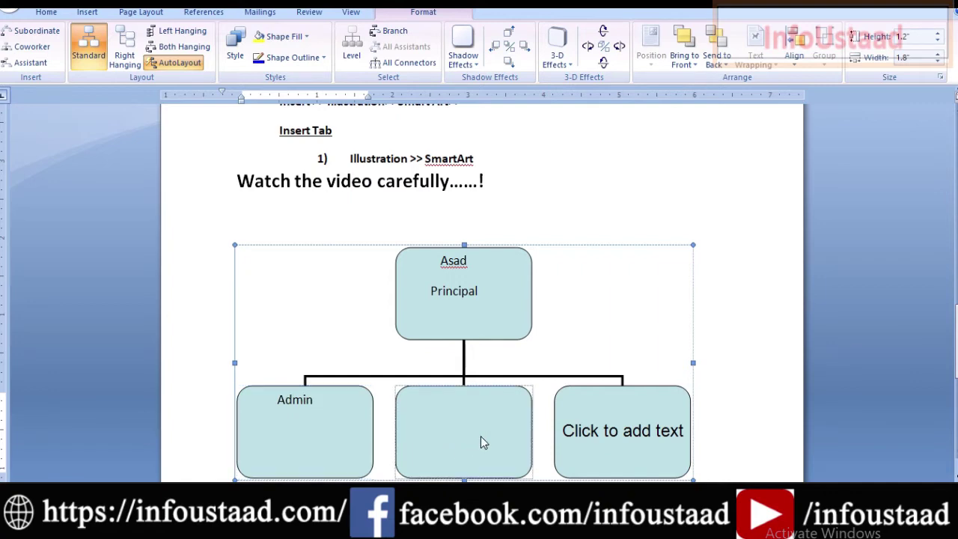
left_click(314, 440)
type("S")
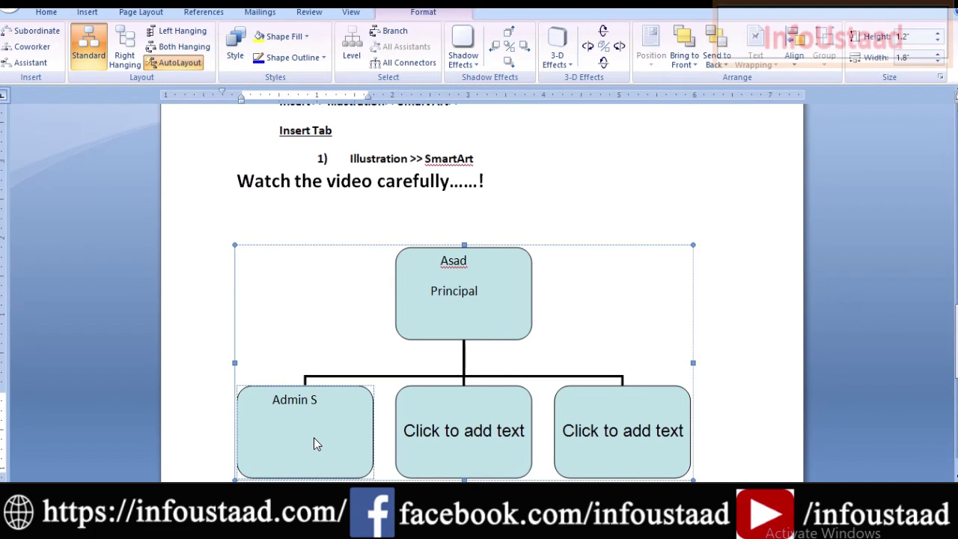
type("taff")
- Label the middle lower box 'Teaching Staff' and select the empty right-hand box
left_click(452, 436)
type("Tea")
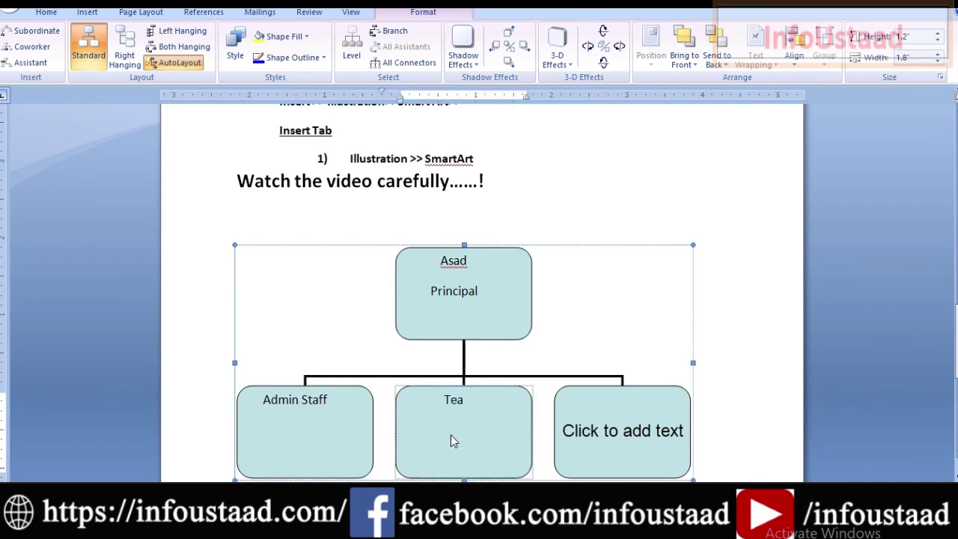
type("hing")
key("BackSpace")
key("BackSpace")
key("BackSpace")
key("BackSpace")
type("ching")
type(" Staff")
left_click(640, 439)
left_click(641, 432)
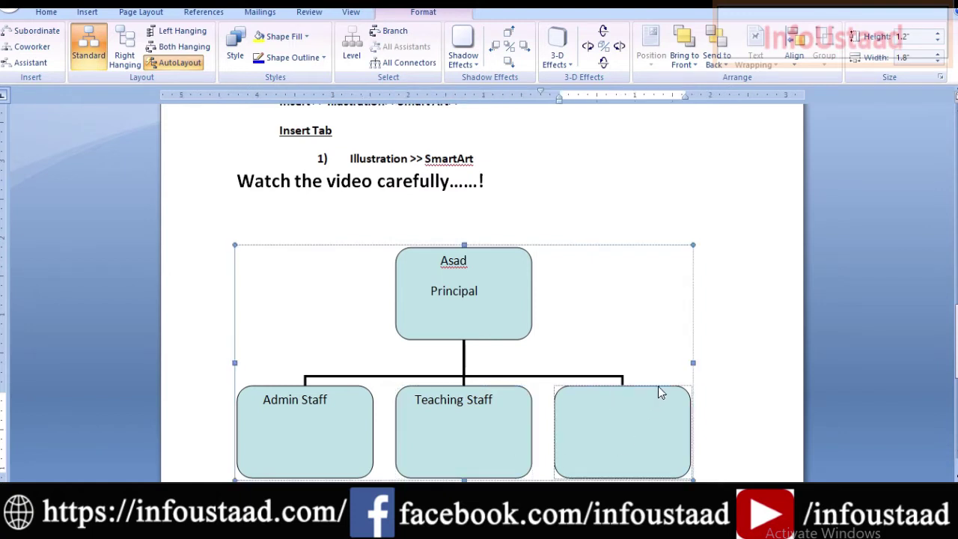
left_click(660, 393)
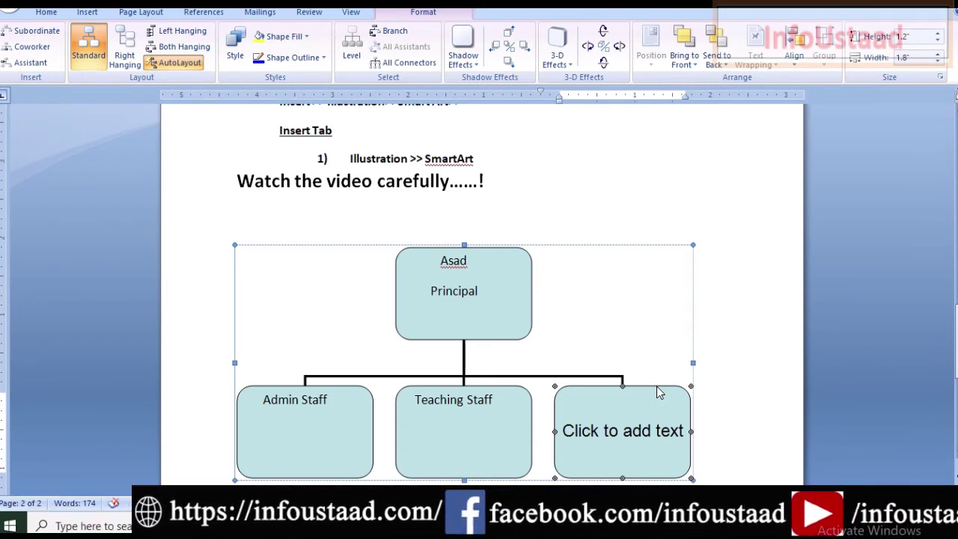
- Delete the empty third box and shrink the chart to about 4.15 by 2.08 inches
key("Delete")
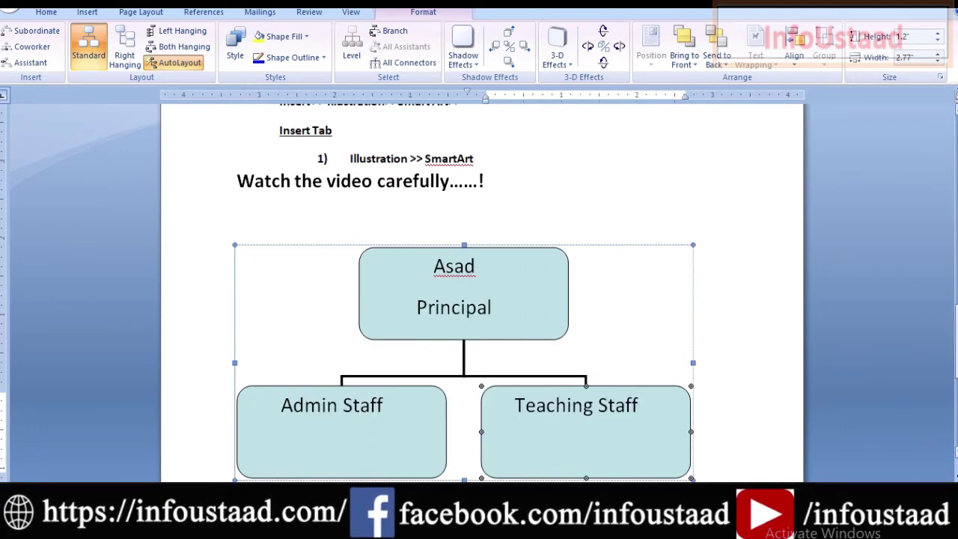
scroll(620, 357, "down", 3)
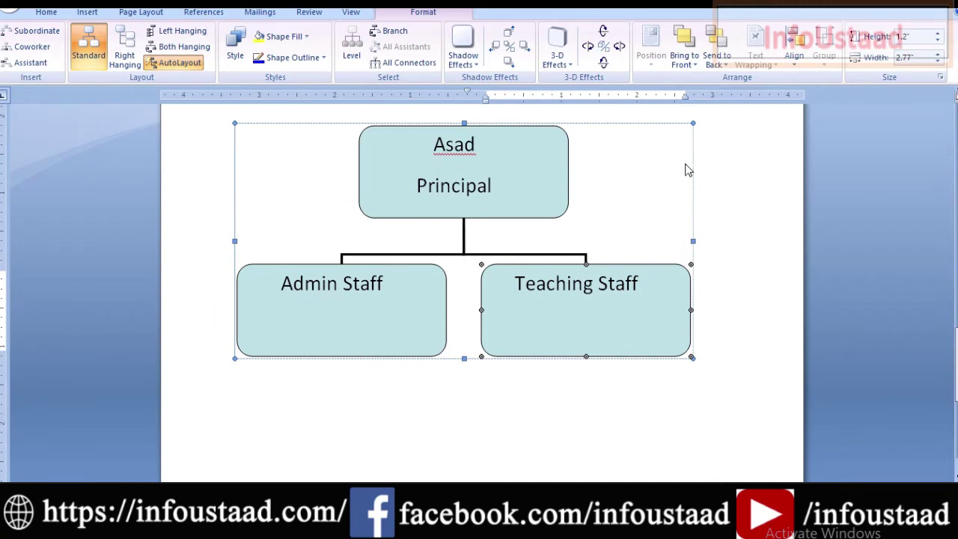
mouse_move(662, 152)
left_mouse_down()
mouse_move(607, 198)
mouse_move(555, 222)
left_mouse_up()
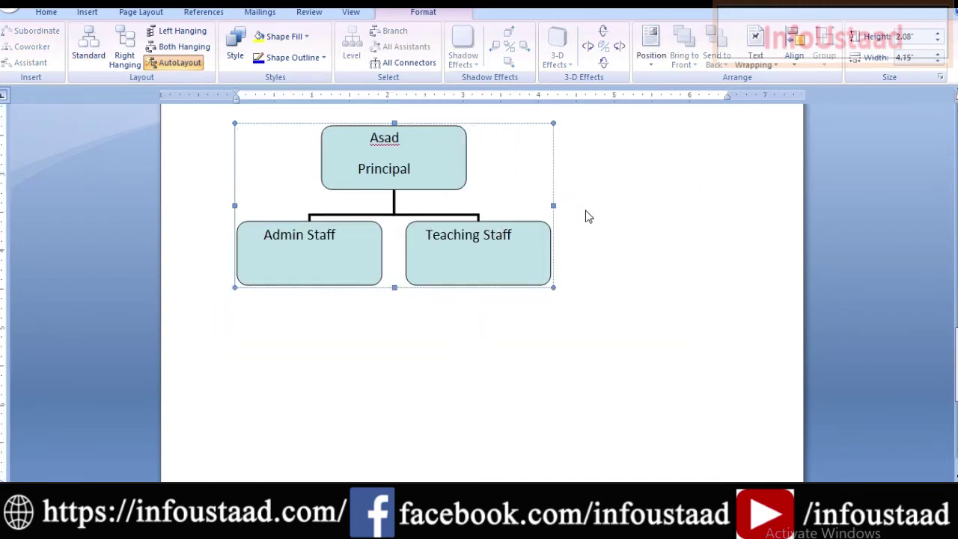
left_click(315, 266)
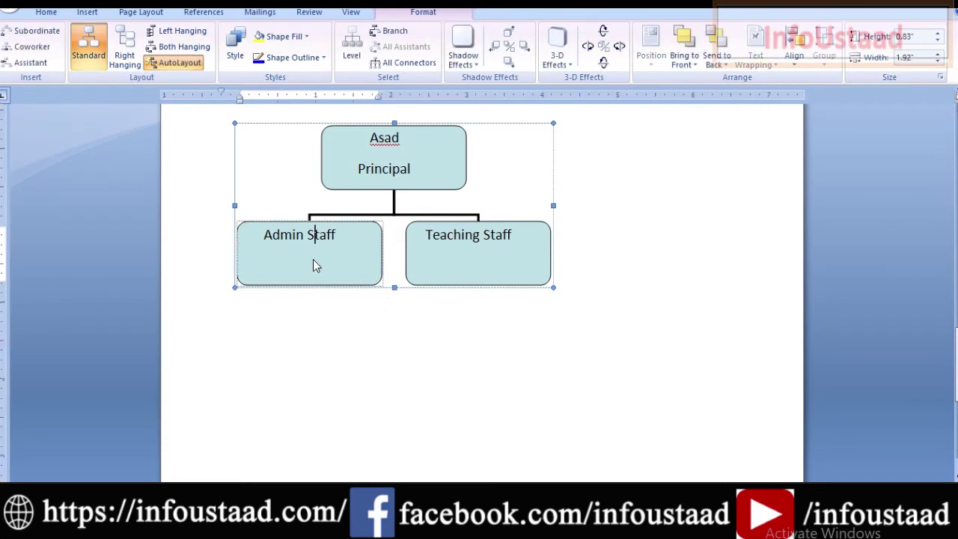
left_click(350, 222)
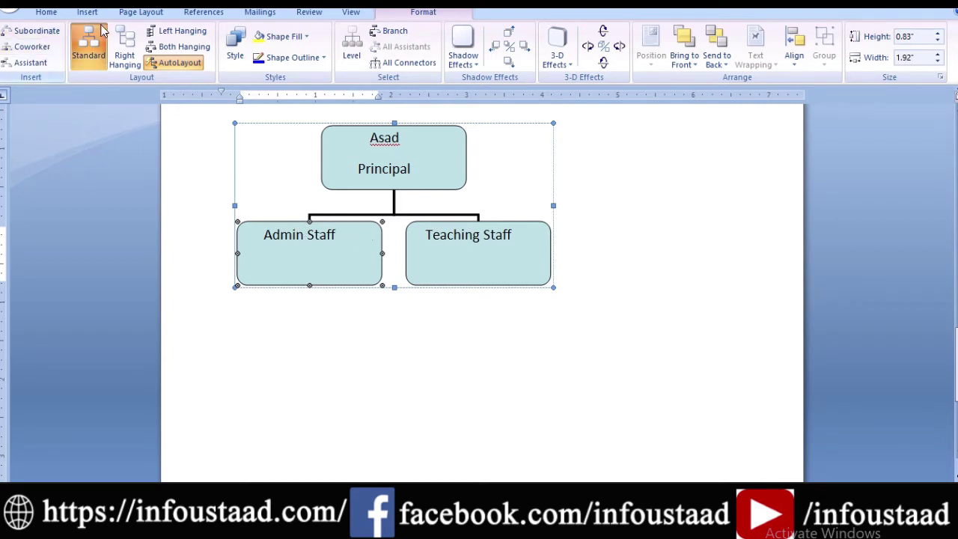
- Add a subordinate box under Admin Staff and label it 'Clerk'
left_click(102, 30)
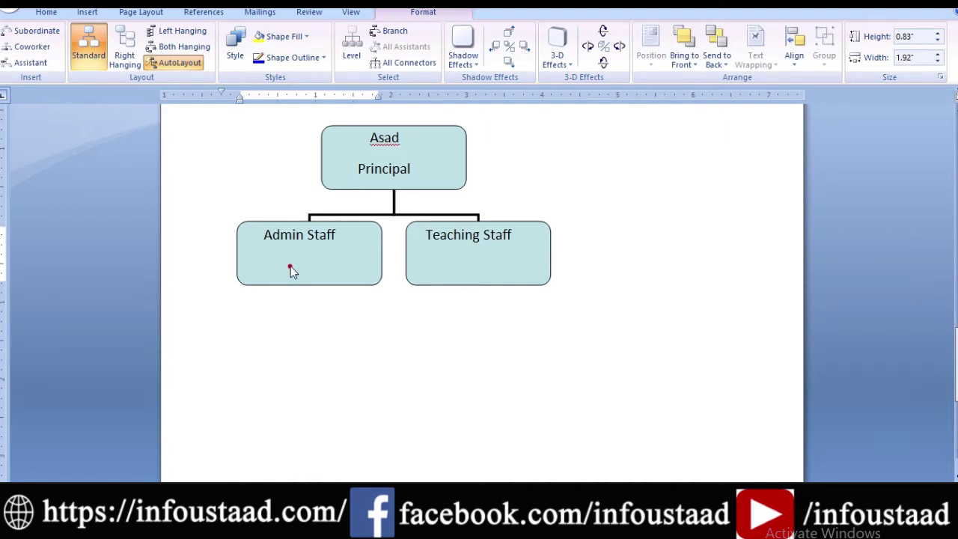
left_click(271, 223)
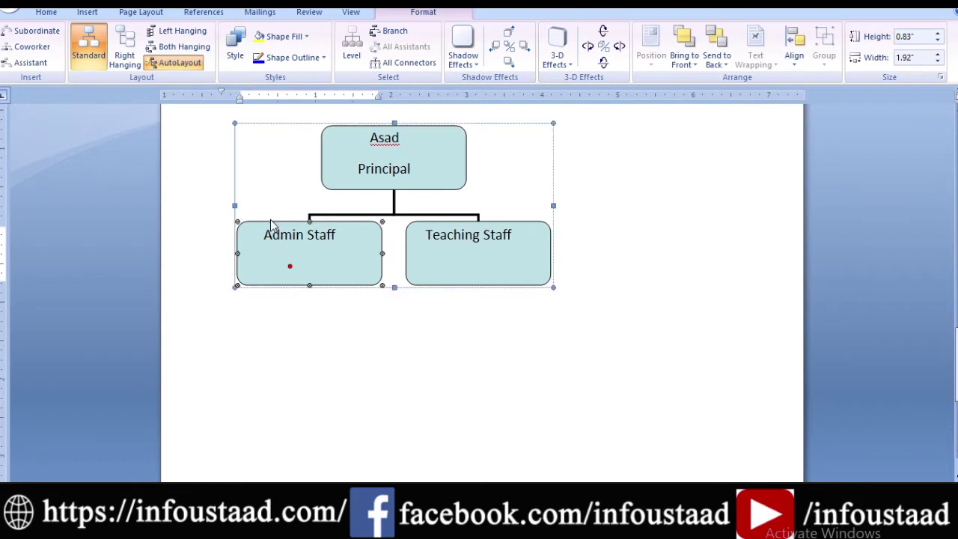
left_click(30, 37)
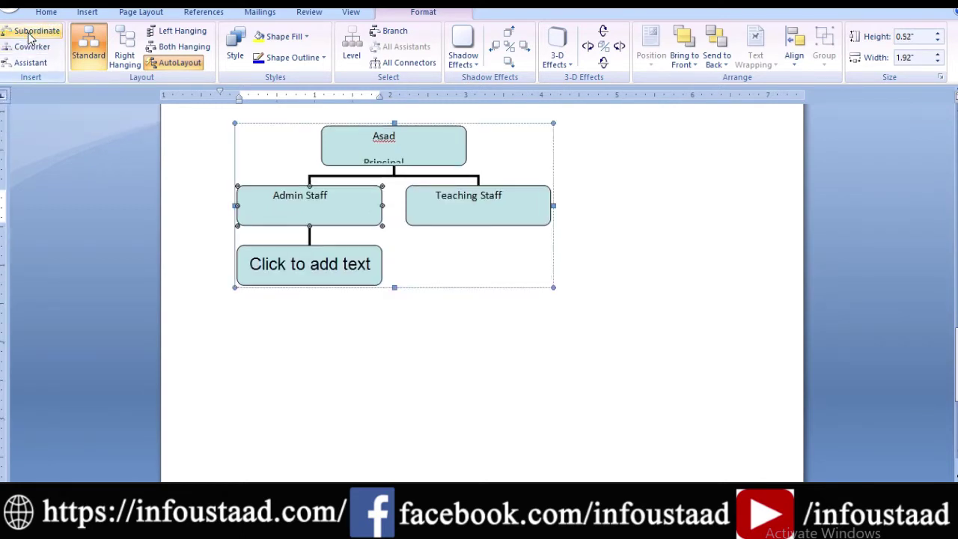
left_click(323, 271)
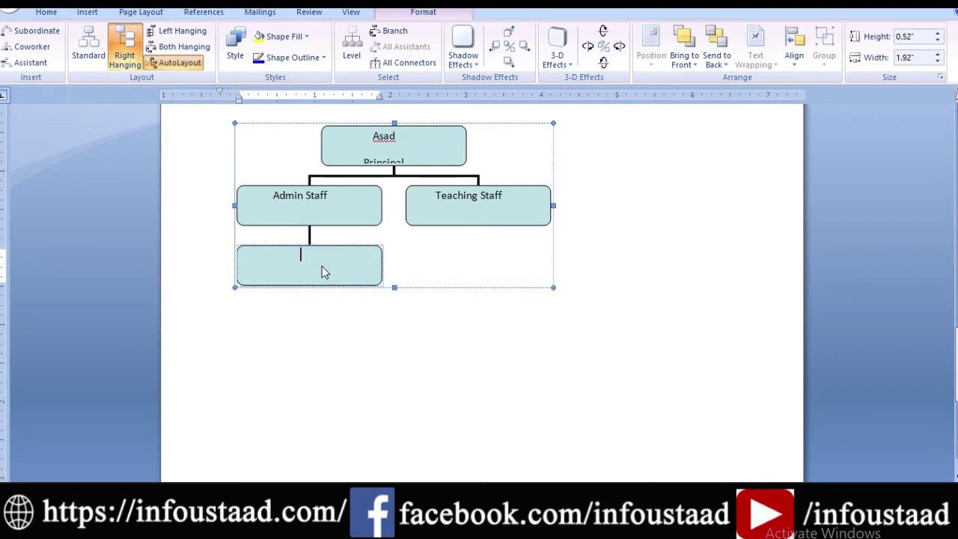
type("Cl")
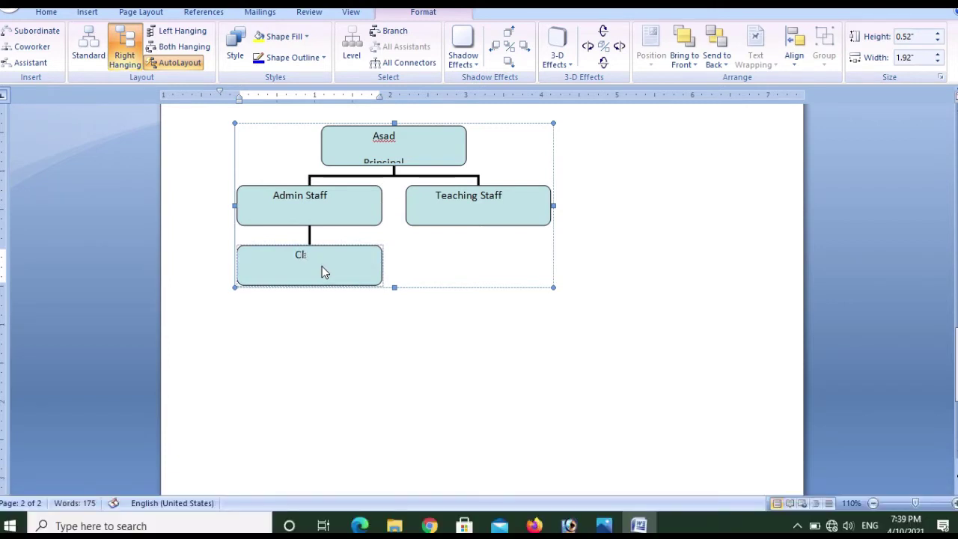
type("erk")
left_click(383, 267)
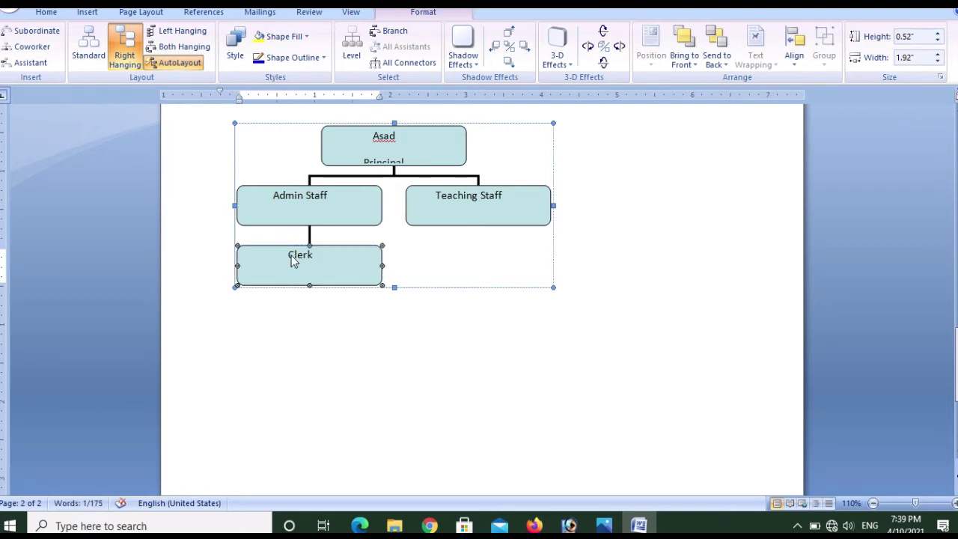
left_click(340, 222)
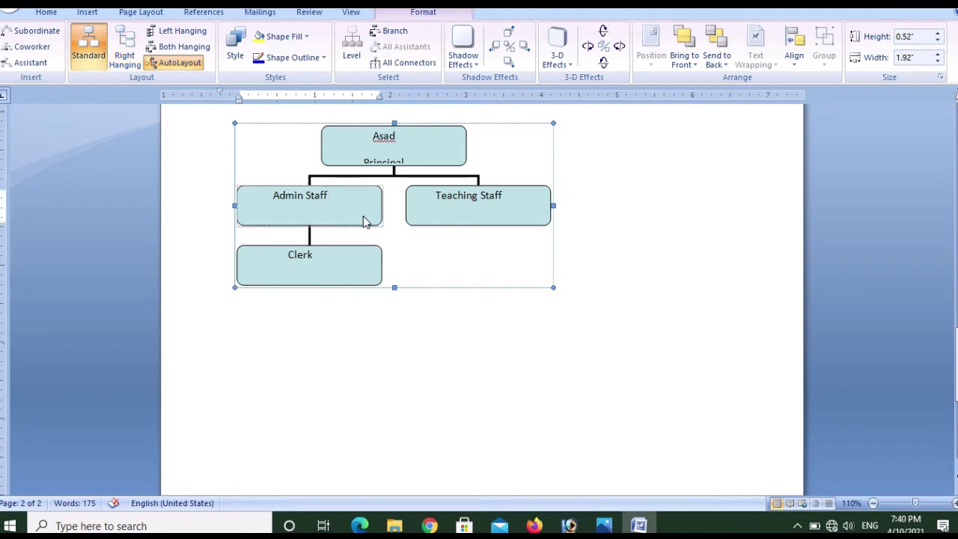
- Add an 'Assistant' subordinate beside Clerk, then a third empty box under Admin Staff
left_click(358, 229)
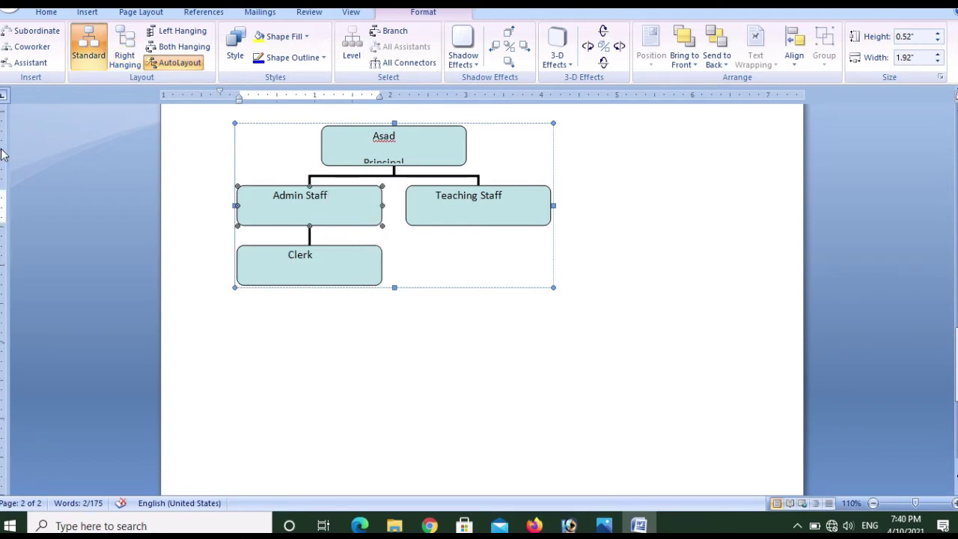
left_click(43, 30)
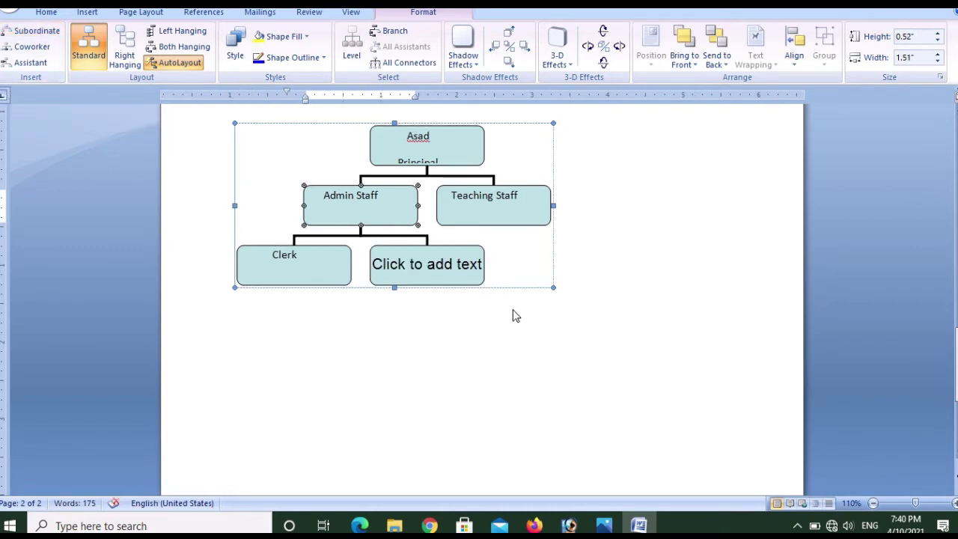
left_click(458, 280)
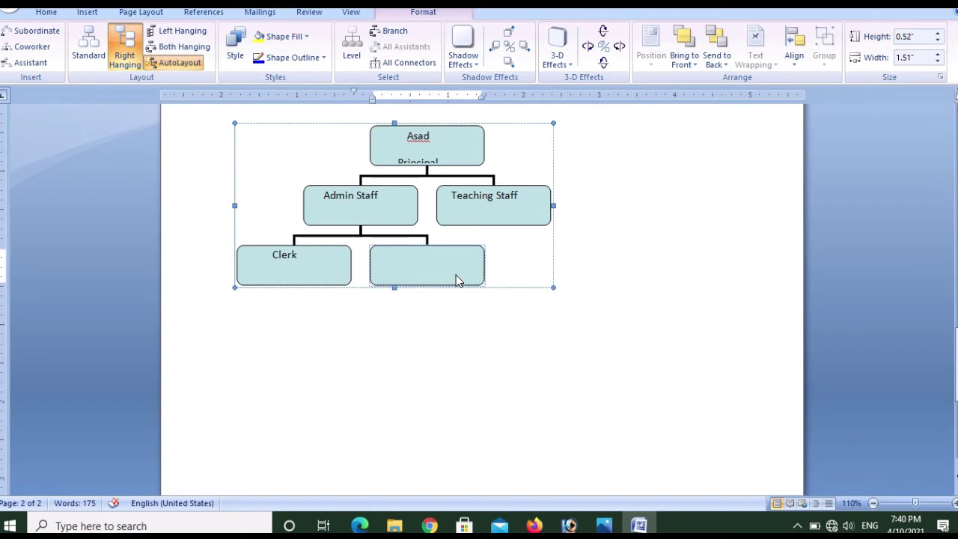
type("Assi")
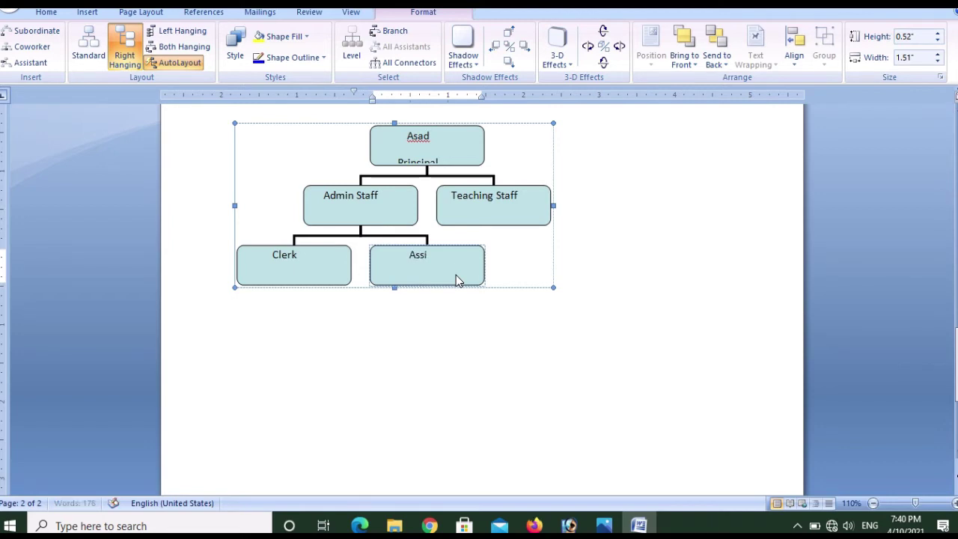
type("stant")
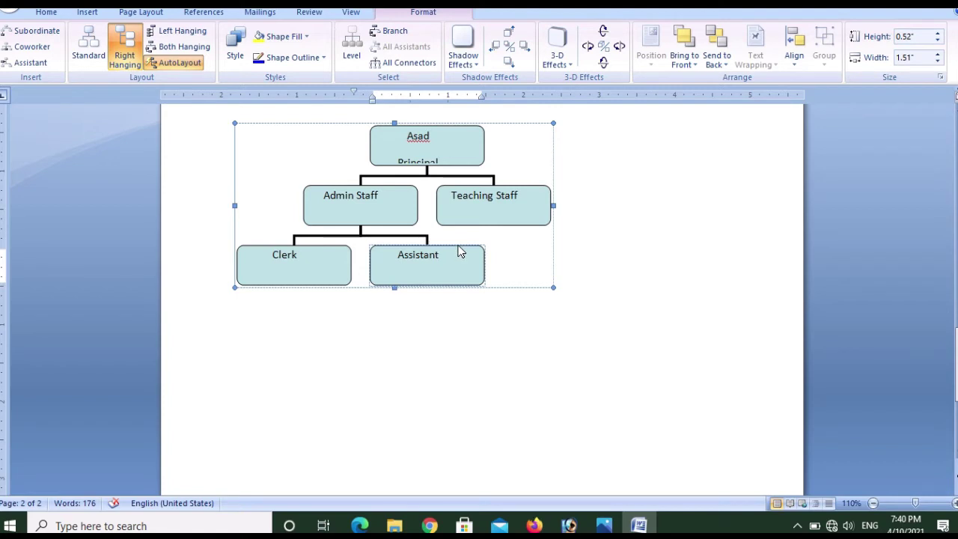
left_click(460, 253)
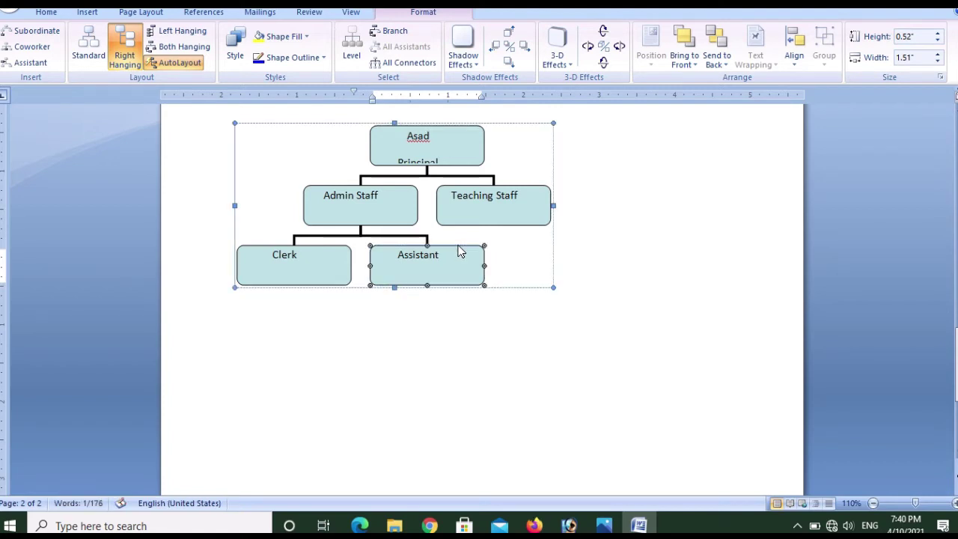
left_click(376, 223)
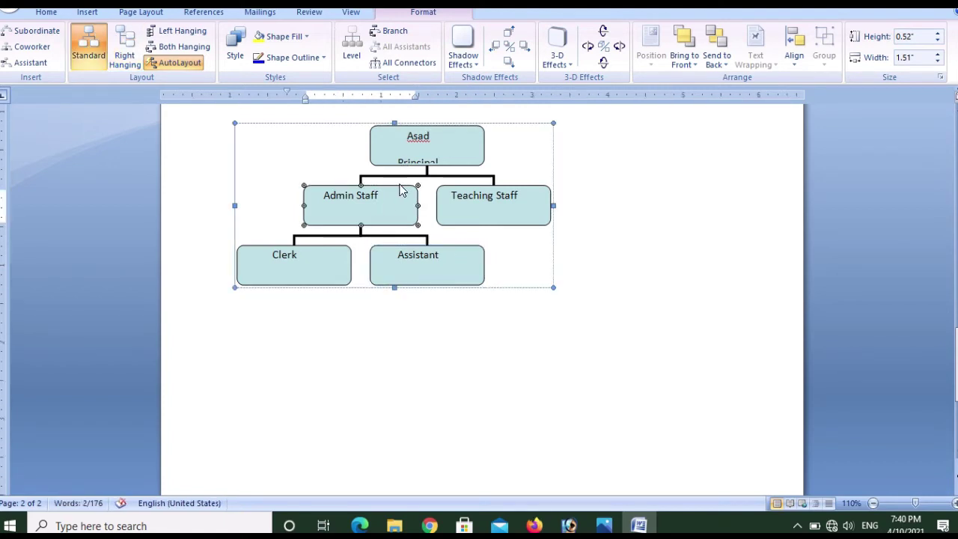
left_click(47, 36)
- Label the third Admin Staff box 'Steno' and widen the chart to the right
left_click(532, 272)
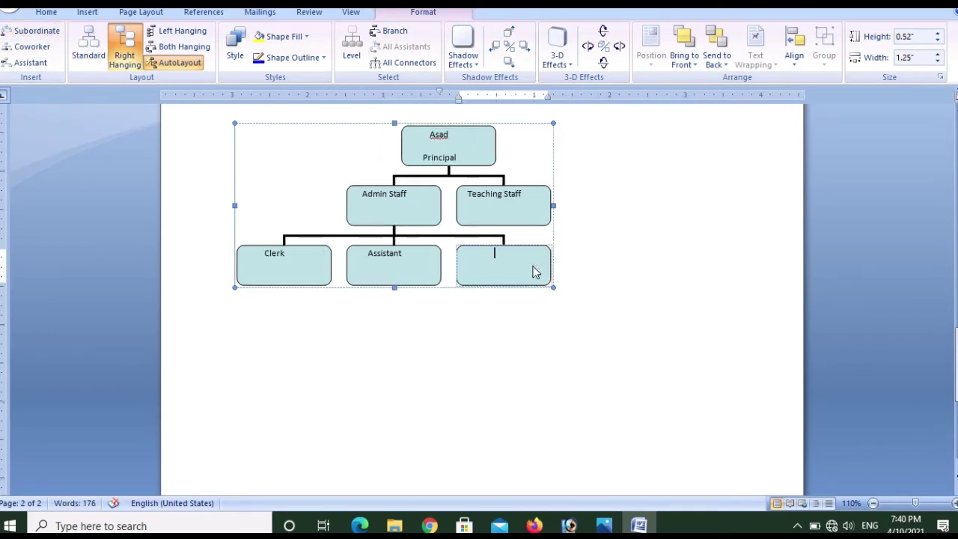
type("St")
type("en")
type("o")
left_click_drag(554, 206, 738, 204)
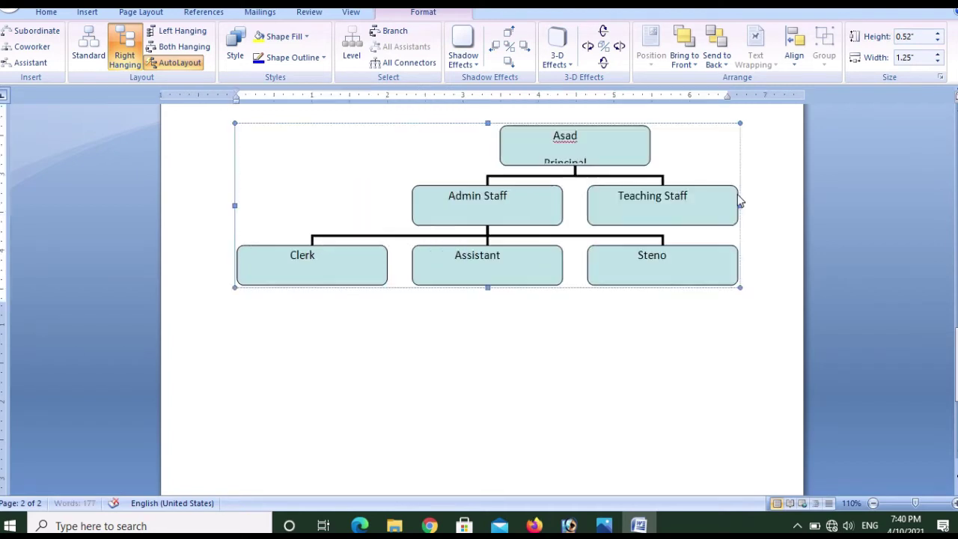
- Add 'Teacher 1' and 'Teacher 2' subordinate boxes under Teaching Staff
left_click(662, 205)
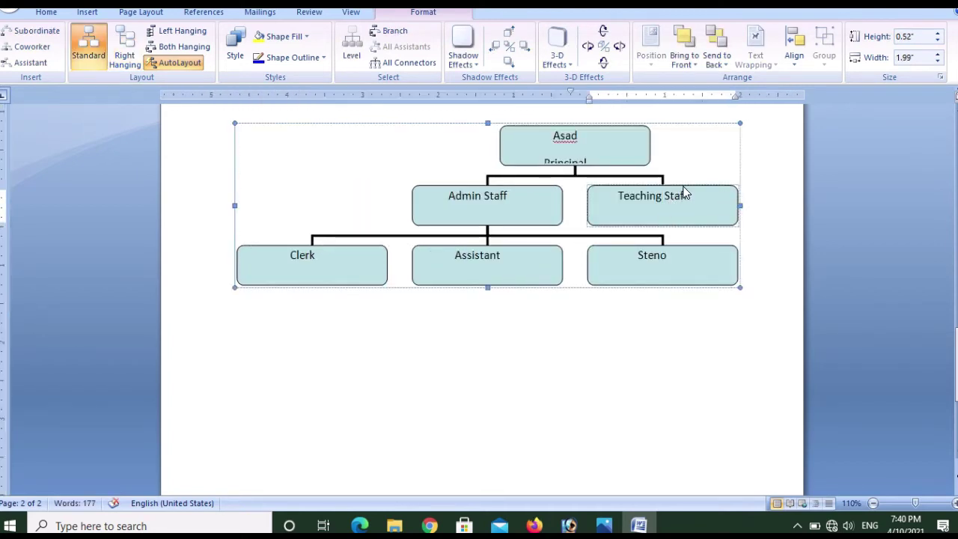
left_click(679, 192)
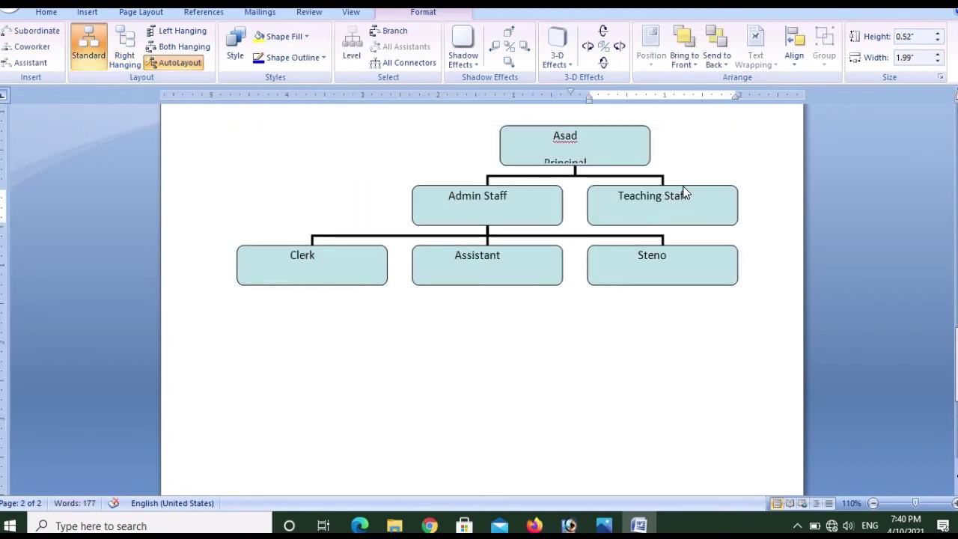
left_click(42, 31)
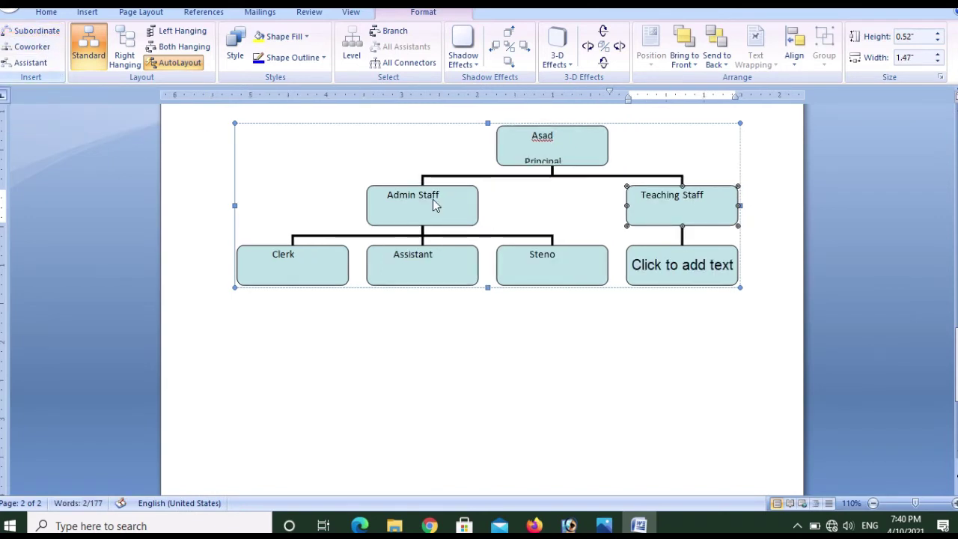
left_click(733, 272)
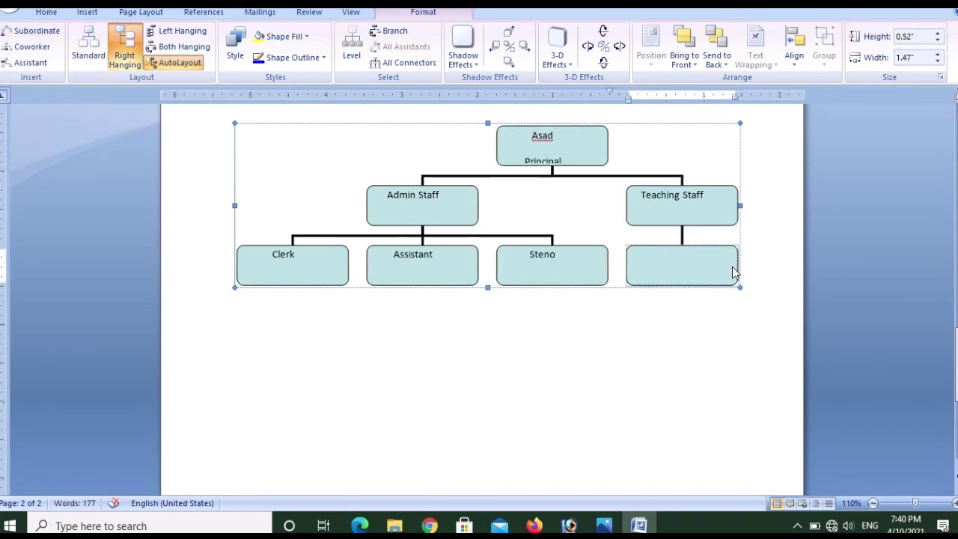
type("Teacher")
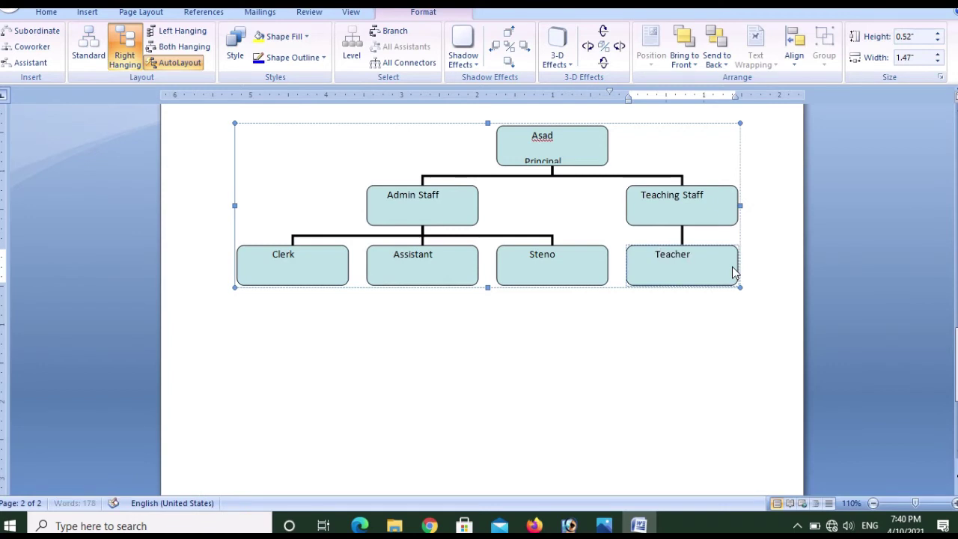
type(" 1")
left_click(707, 226)
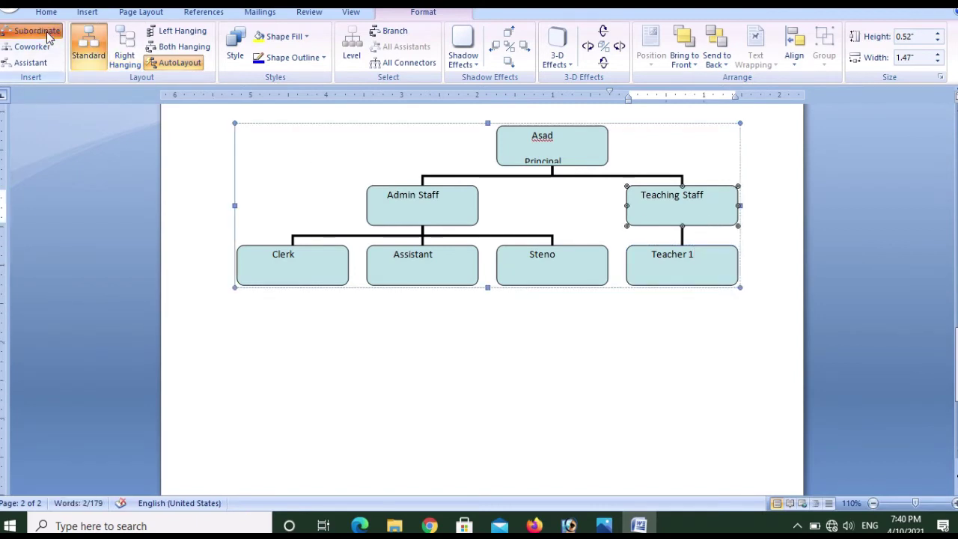
left_click(46, 31)
left_click(723, 280)
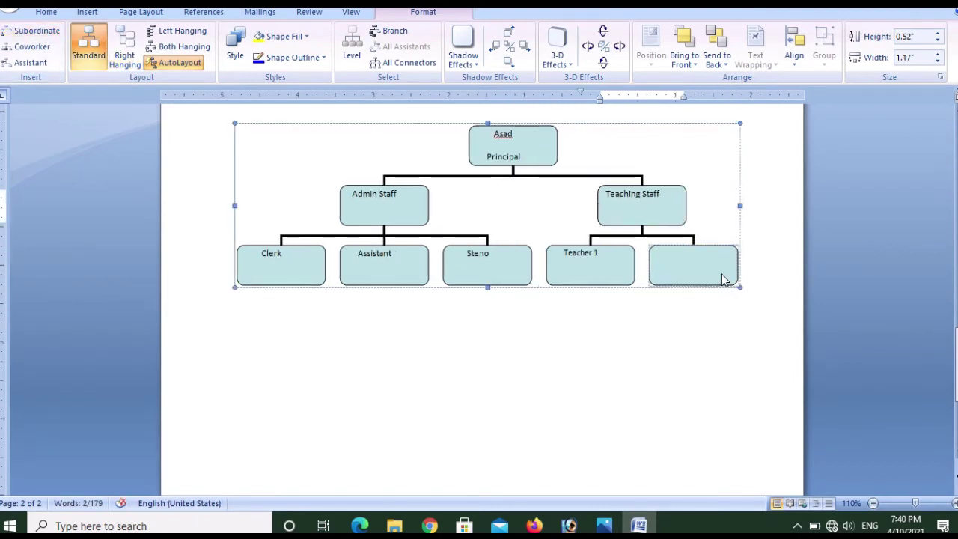
type("Teach")
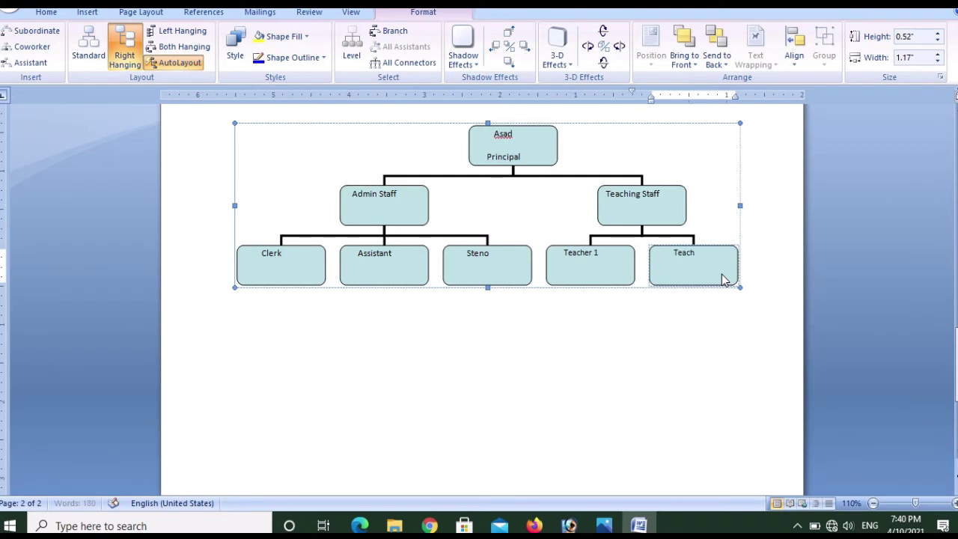
type("er 2")
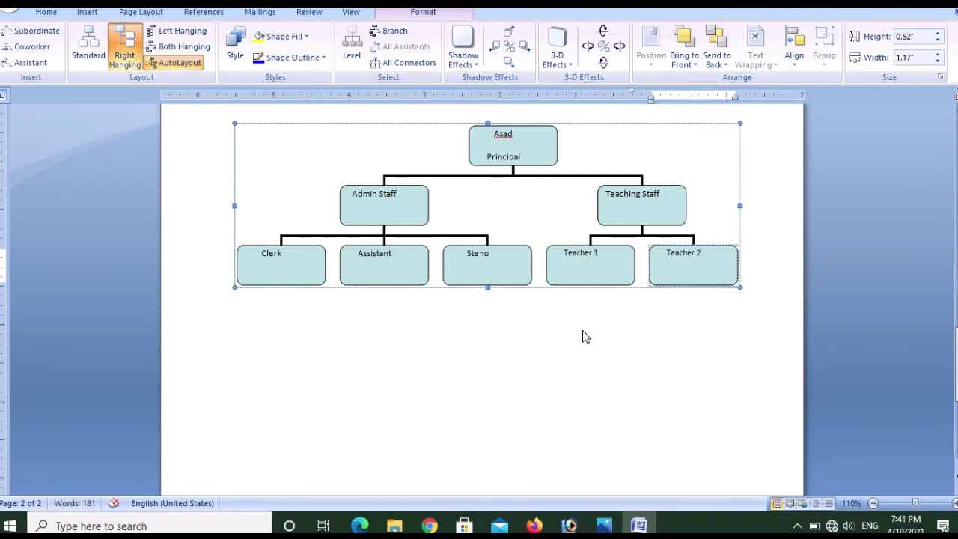
left_click(582, 333)
left_click(284, 268)
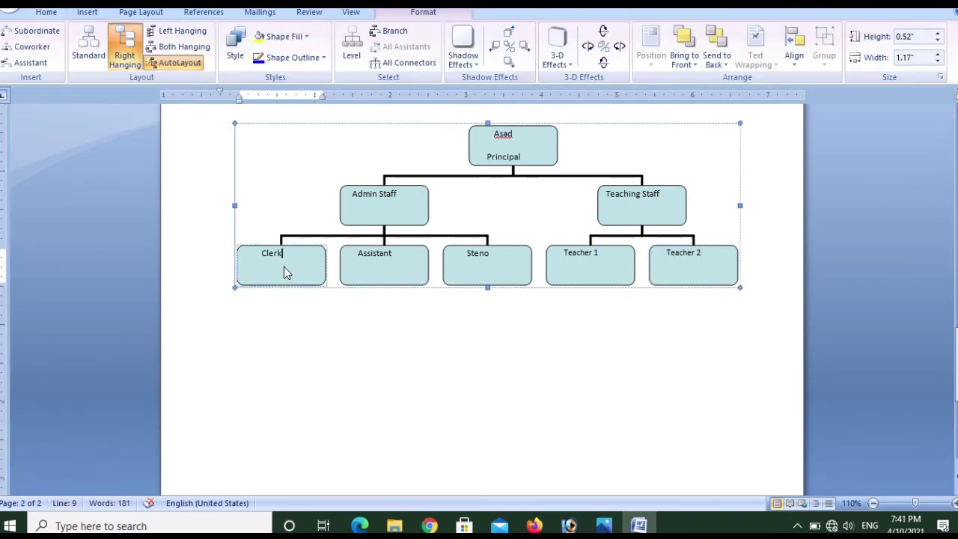
left_click(276, 246)
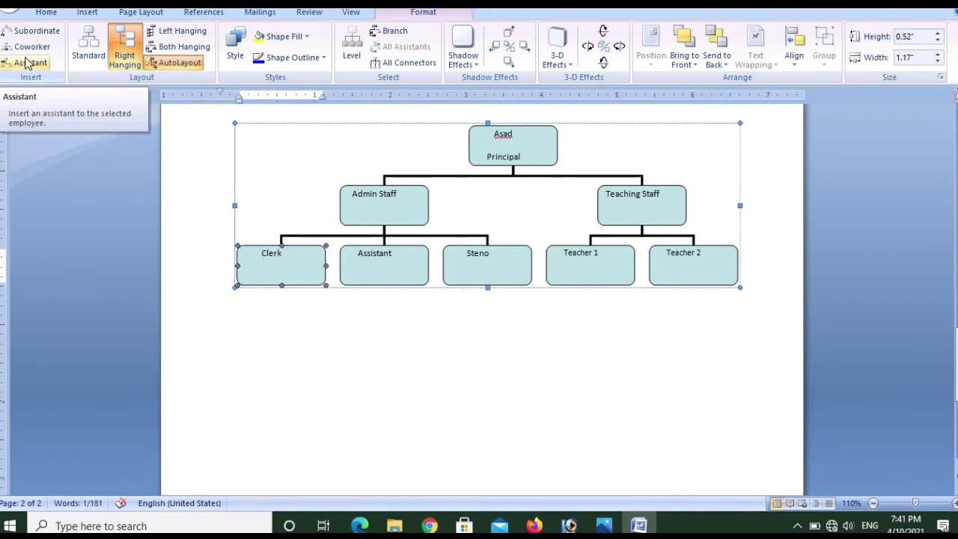
- Add a box under Clerk holding a staff member's name, plus an empty coworker box
left_click(34, 33)
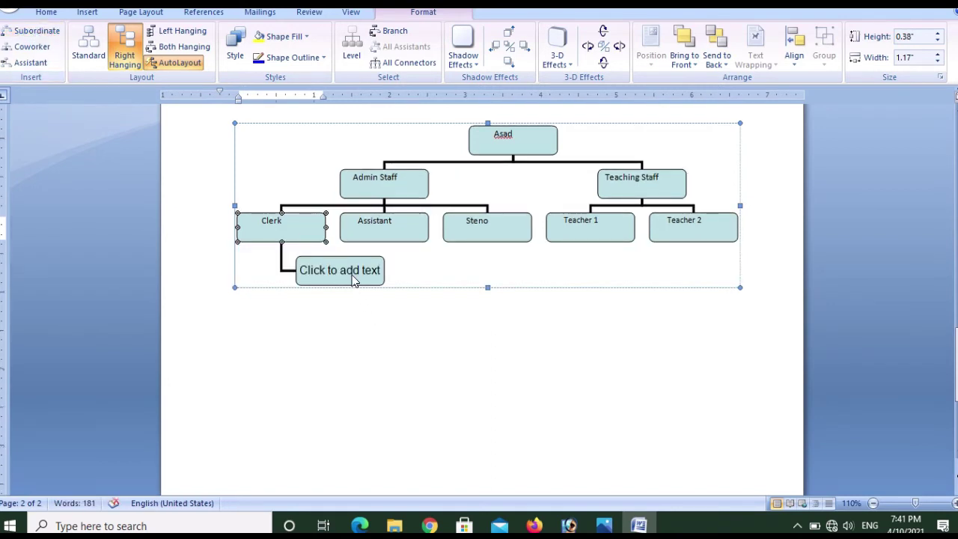
left_click(354, 279)
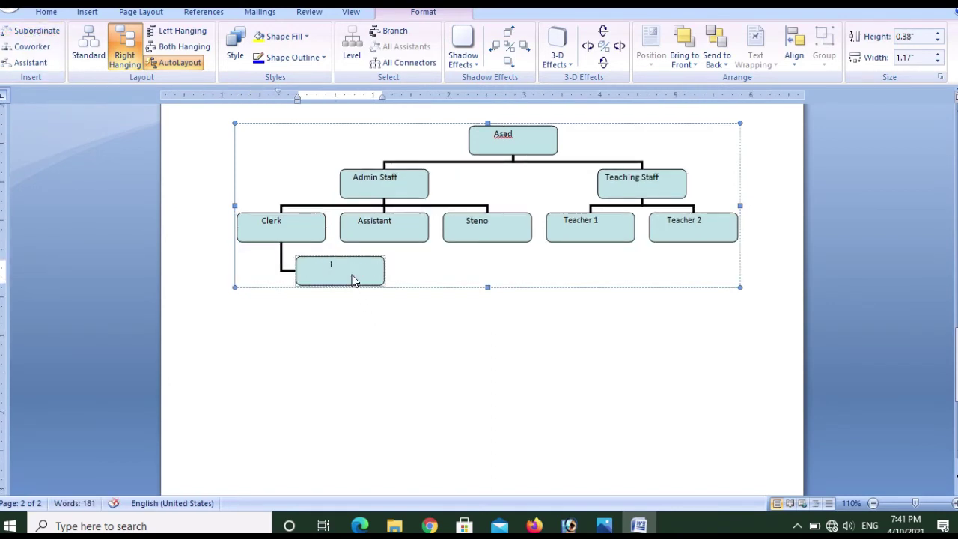
type("Jamsheed")
left_click(470, 308)
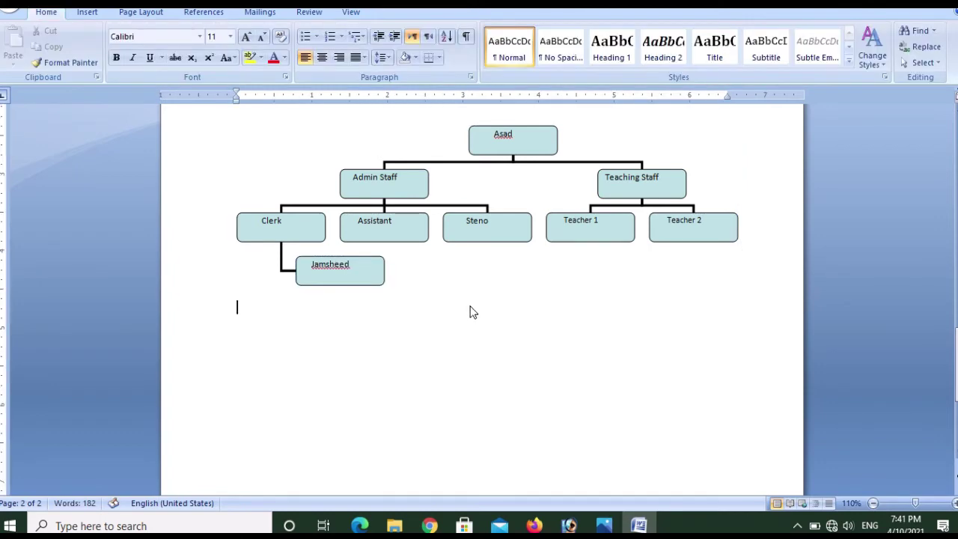
left_click(417, 235)
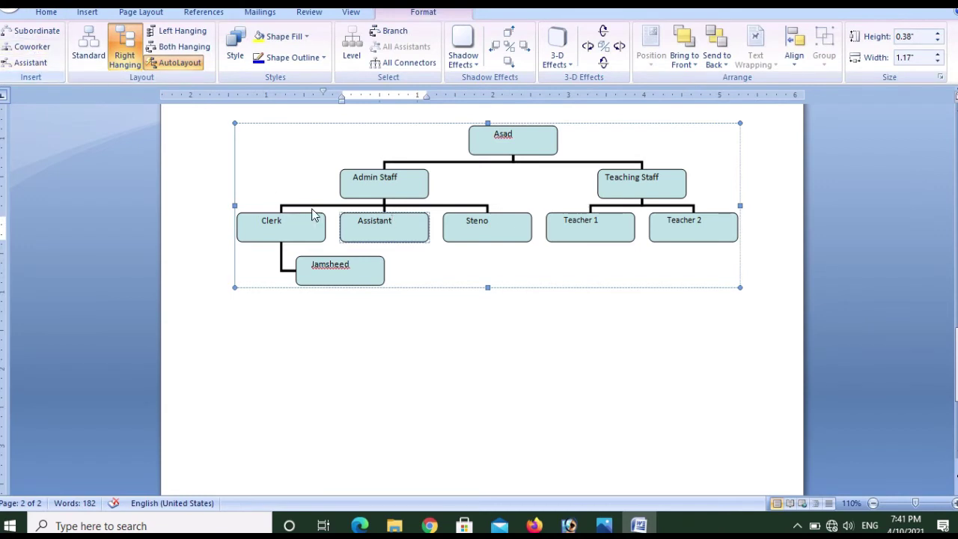
left_click(366, 262)
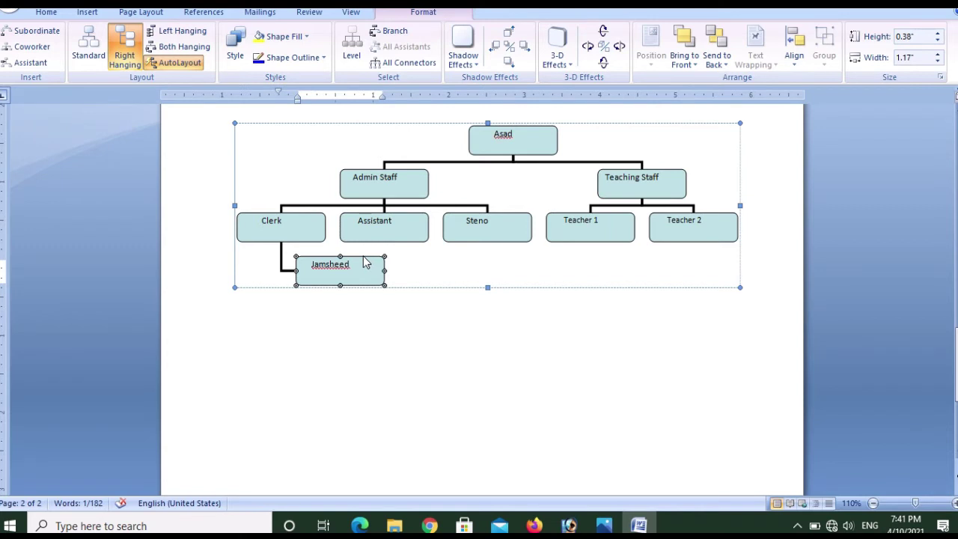
left_click(34, 48)
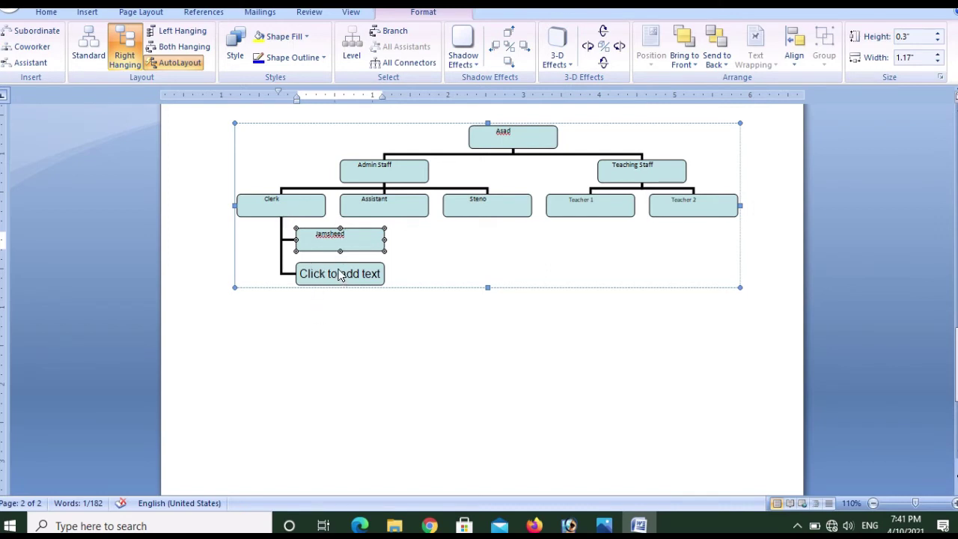
- Add an assistant box, toggle automatic layout, and fill the Clerk box green
left_click(34, 64)
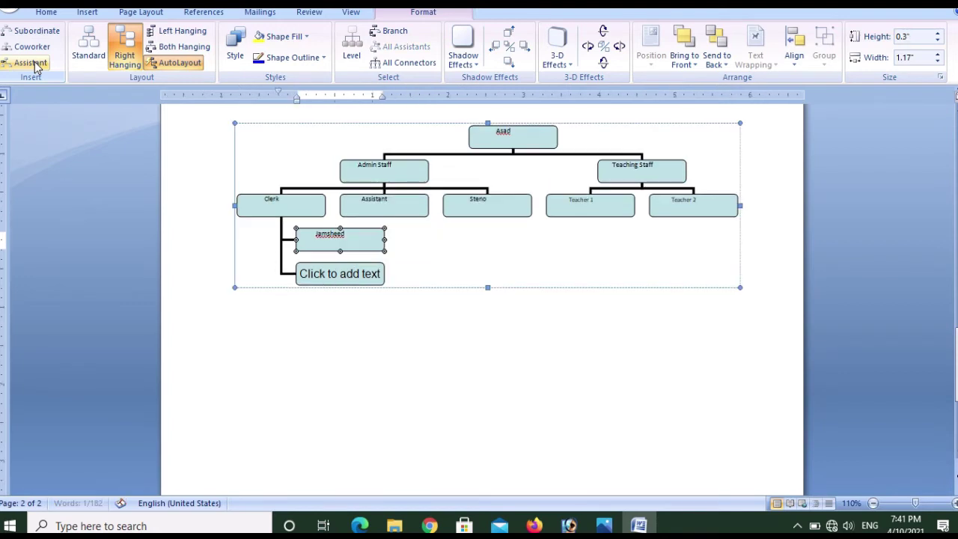
left_click(180, 63)
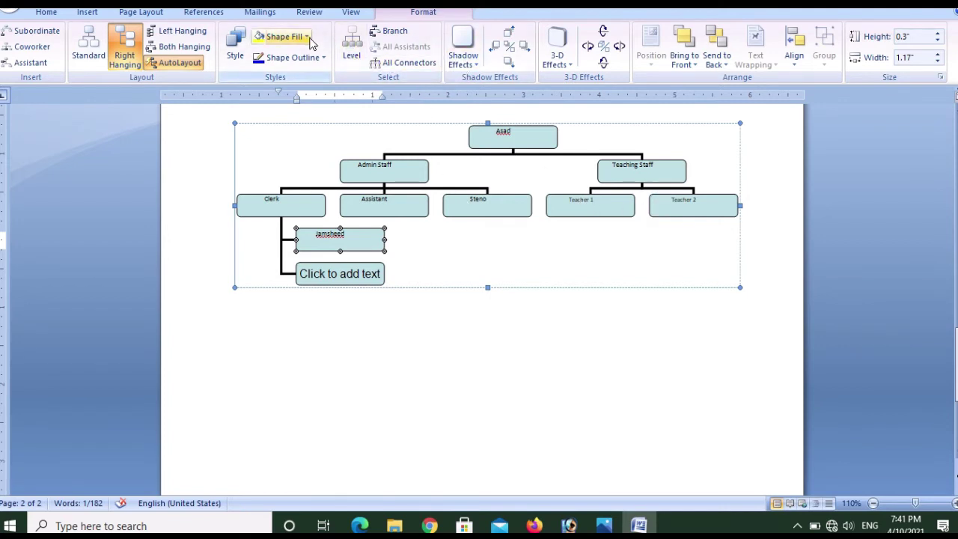
left_click(308, 202)
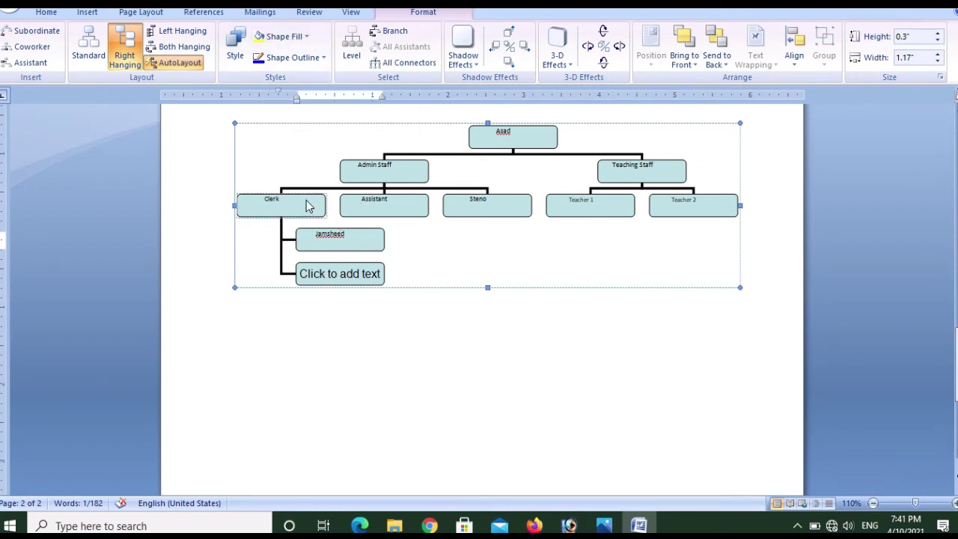
left_click(297, 201)
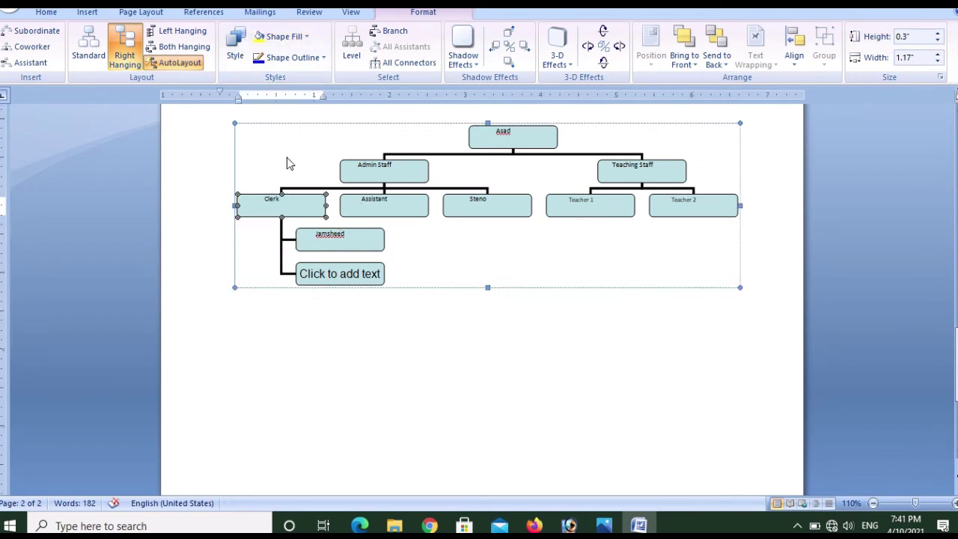
left_click(307, 38)
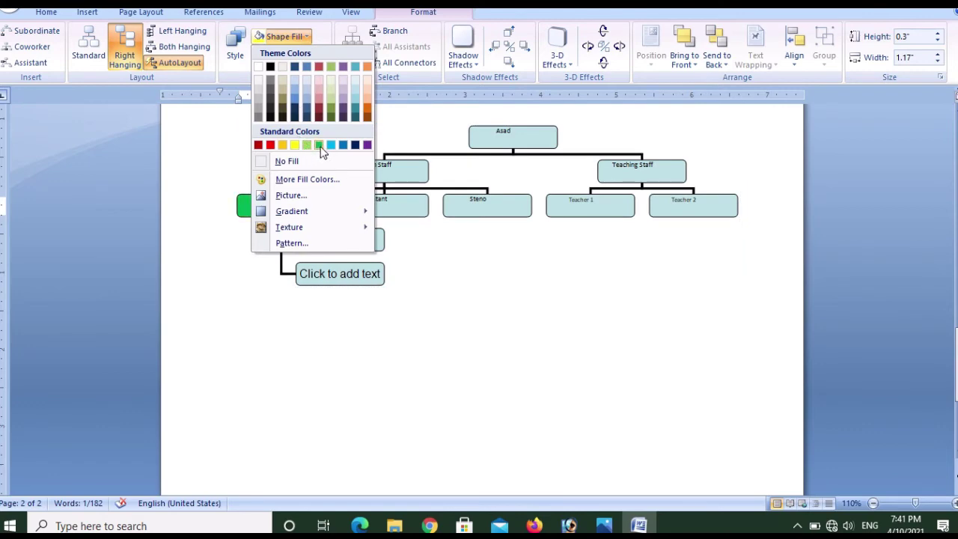
left_click(318, 144)
- Review the whole chart's Shape Fill and Shape Outline colours without changing them
left_click(490, 327)
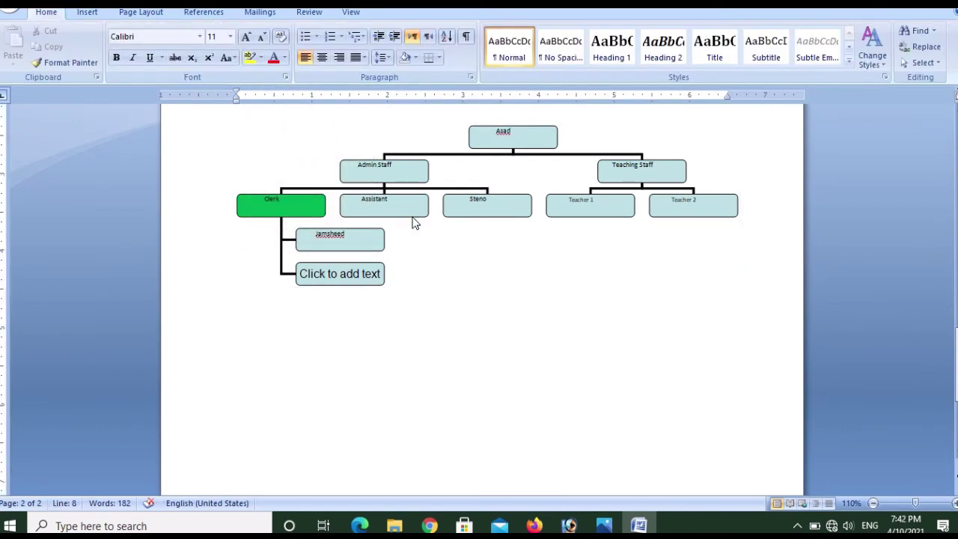
left_click(445, 252)
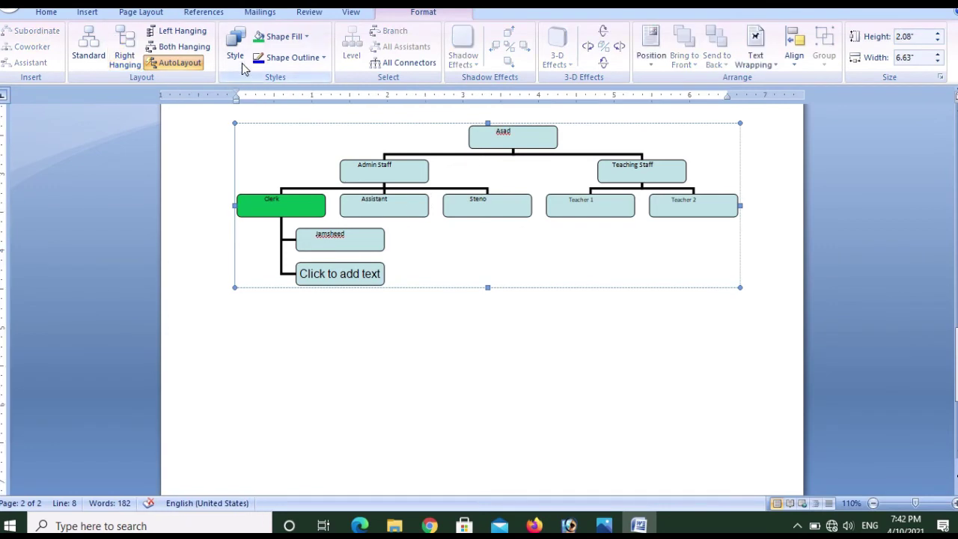
left_click(305, 37)
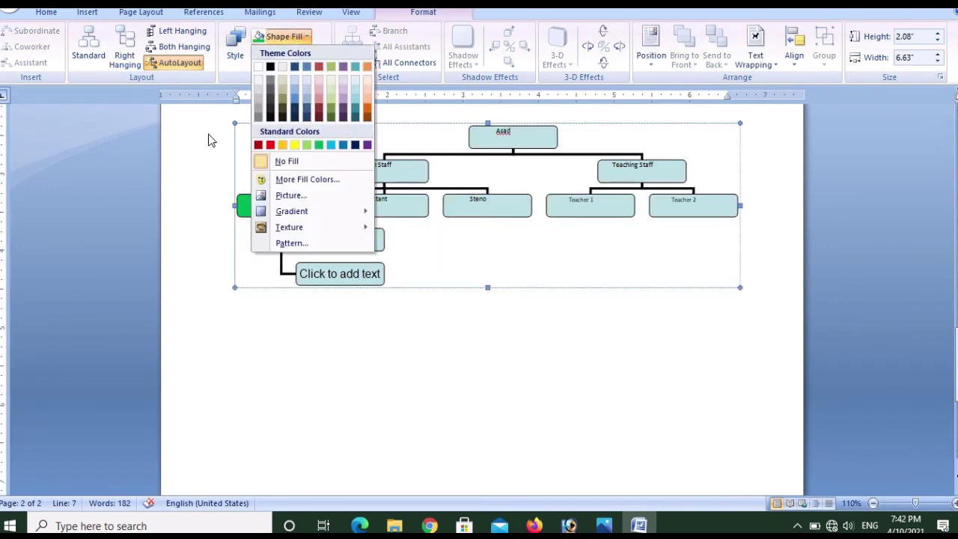
left_click(210, 140)
left_click(322, 60)
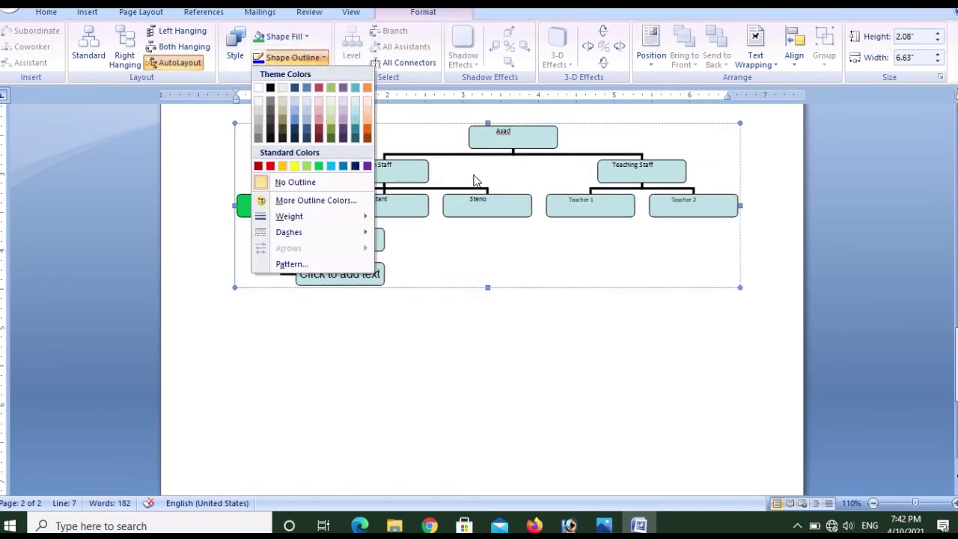
left_click(610, 364)
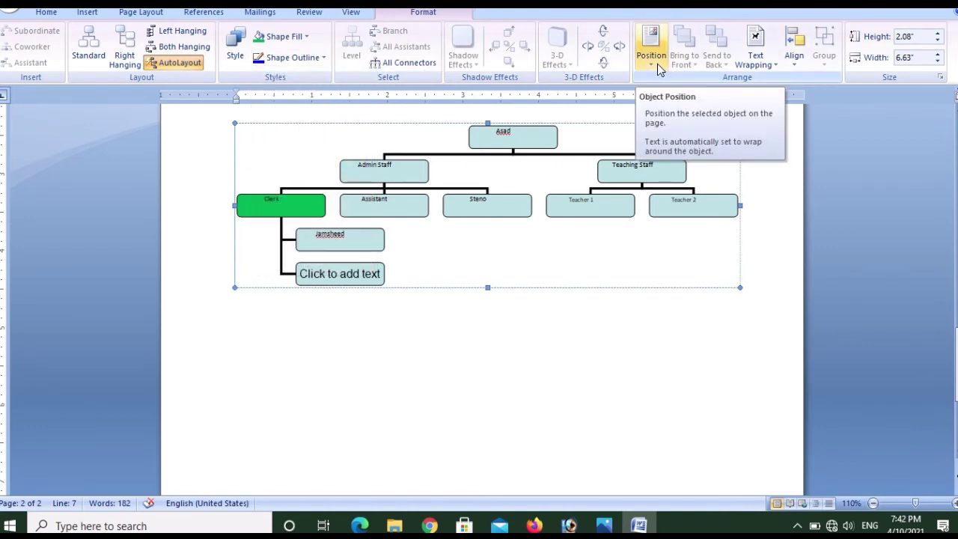
- Look through the org chart's page Position choices, leaving them unchanged
left_click(657, 64)
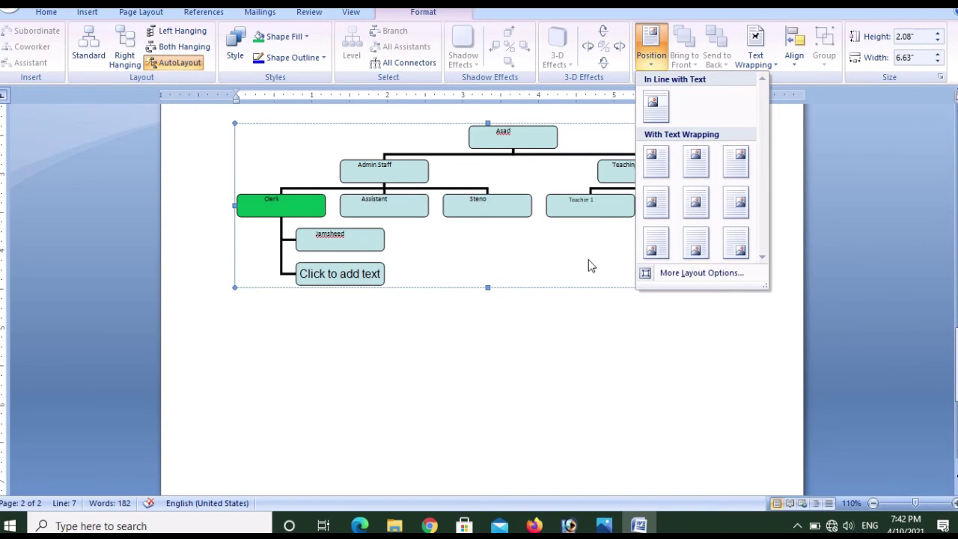
left_click(802, 342)
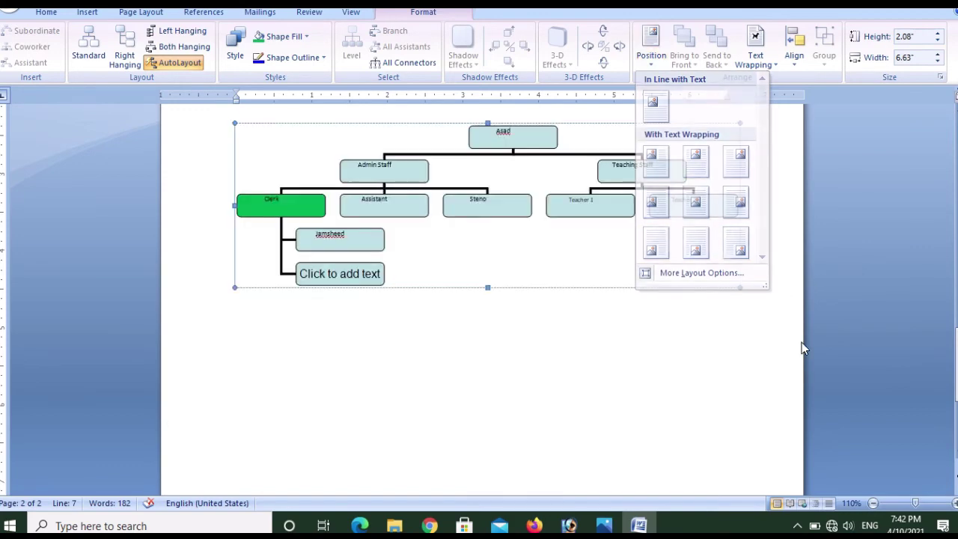
left_click_drag(956, 343, 956, 307)
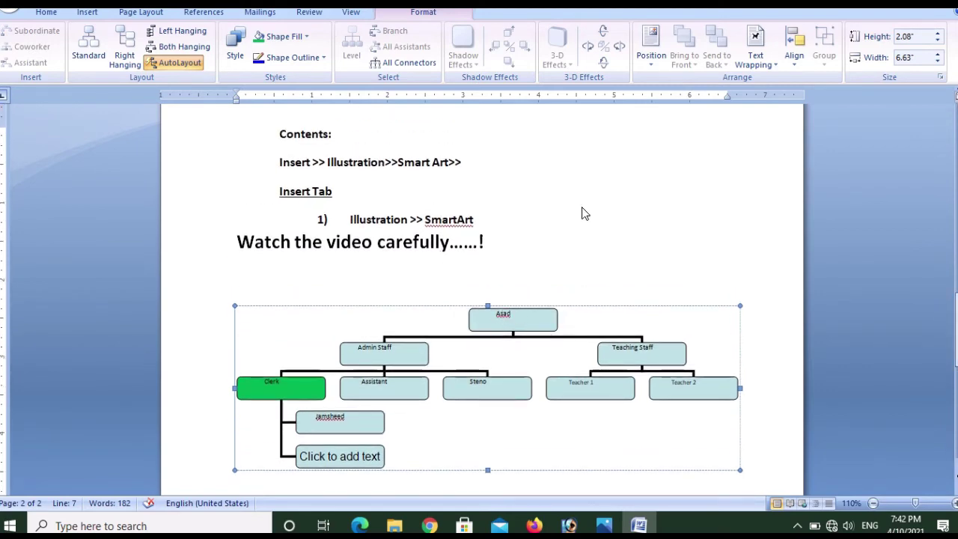
left_click(647, 67)
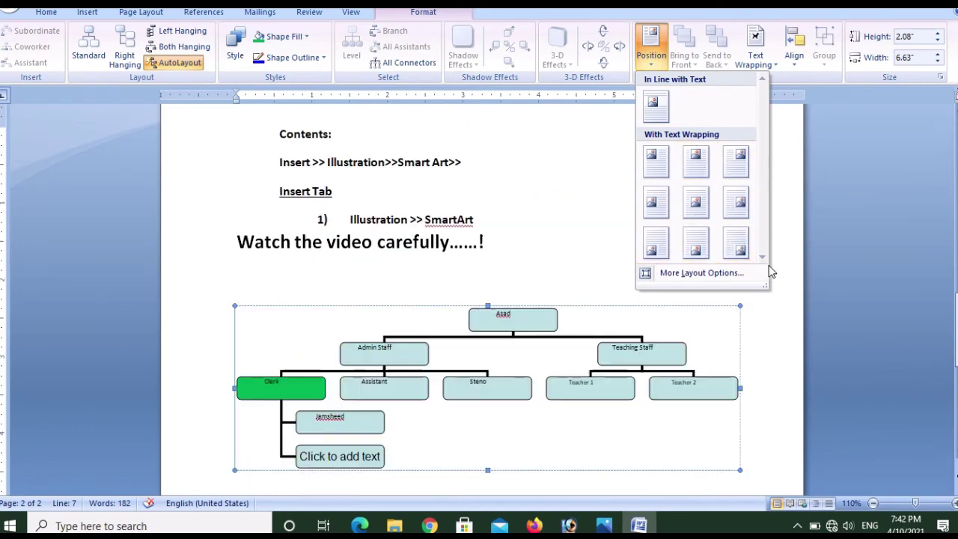
left_click(863, 299)
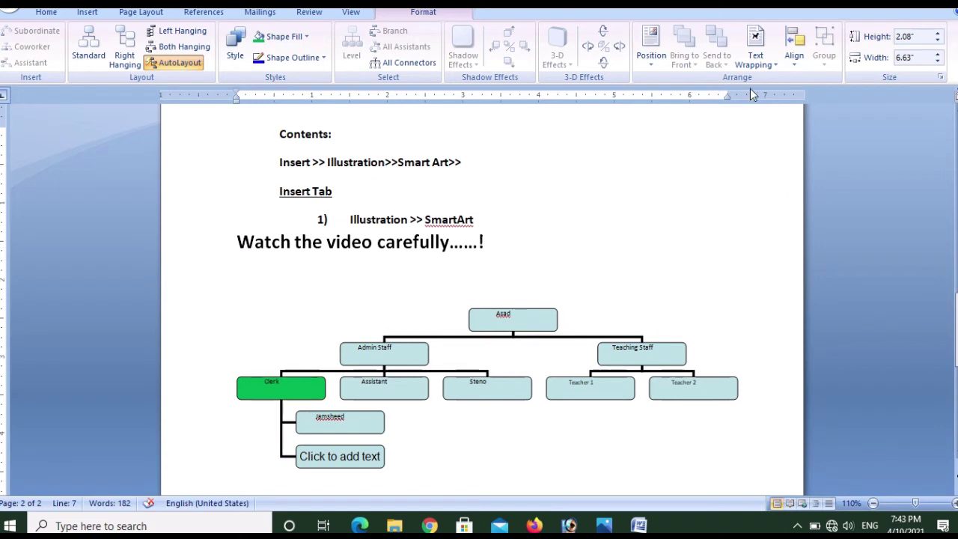
- Drag the org chart's corner to enlarge it to about 8.25 by 2.59 inches, past the right margin
left_click(794, 61)
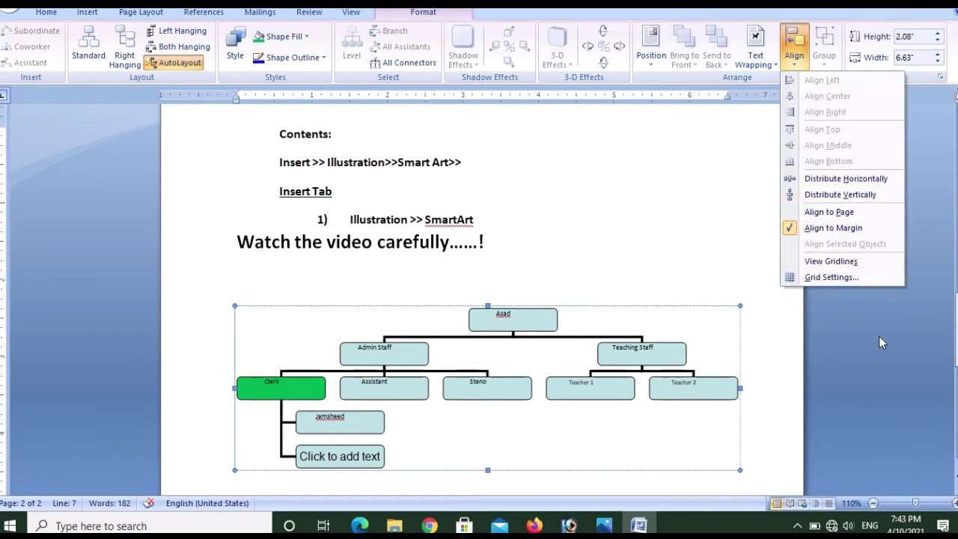
left_click(843, 328)
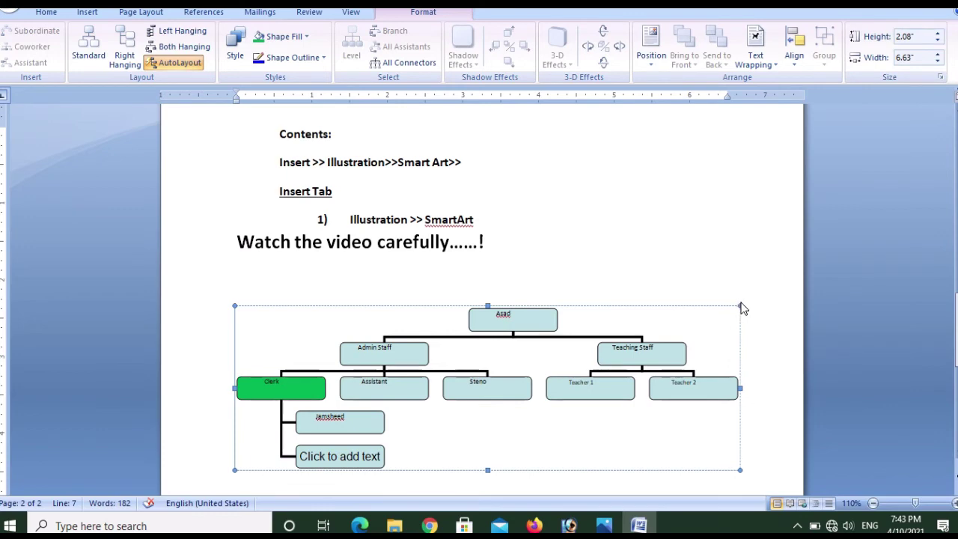
mouse_move(739, 305)
left_mouse_down()
mouse_move(786, 223)
mouse_move(713, 270)
left_mouse_up()
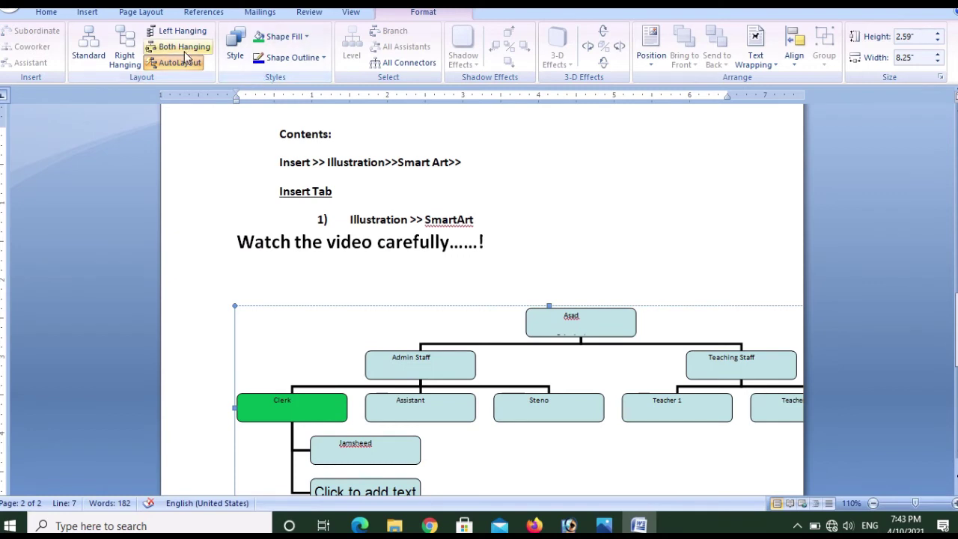
left_click(88, 12)
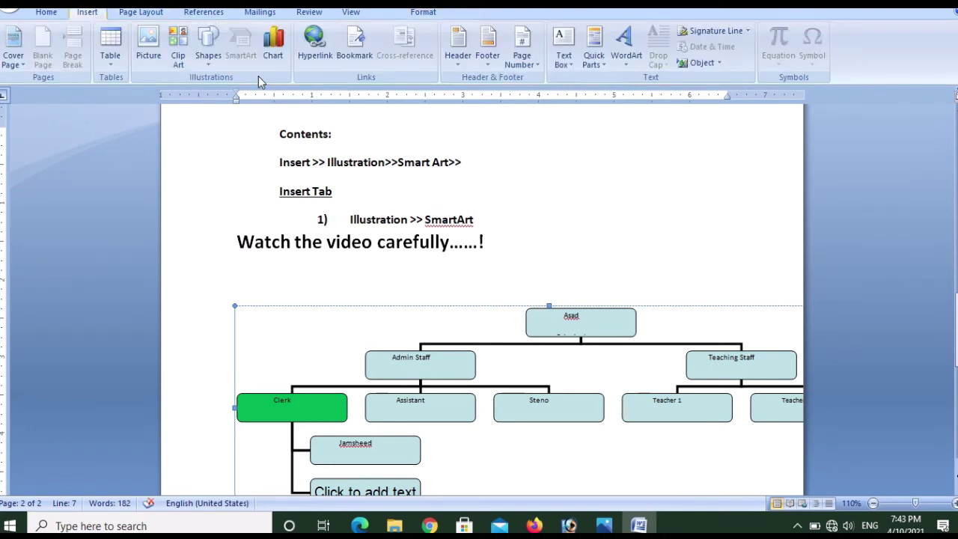
- Below the org chart, insert a Cycle Diagram from the Diagram Gallery
left_click_drag(956, 330, 953, 389)
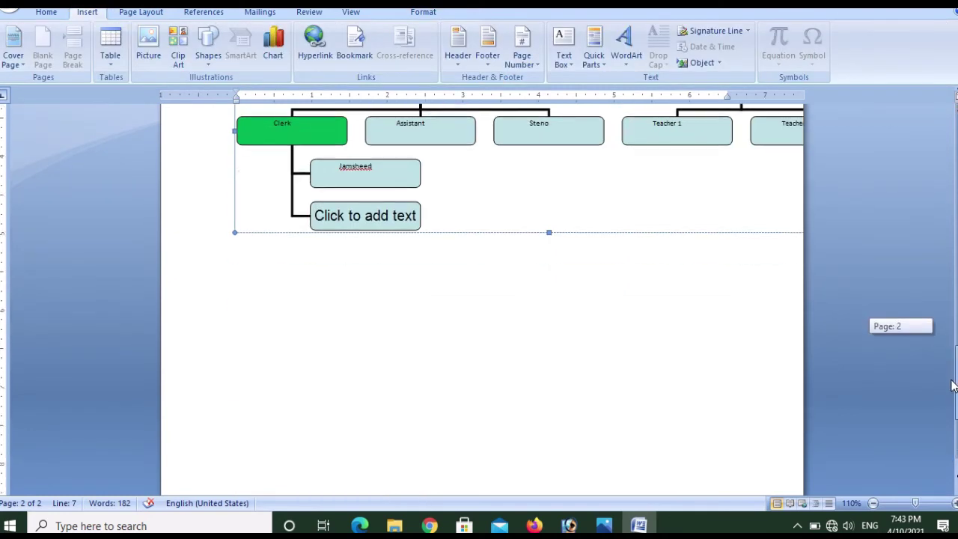
left_click(786, 302)
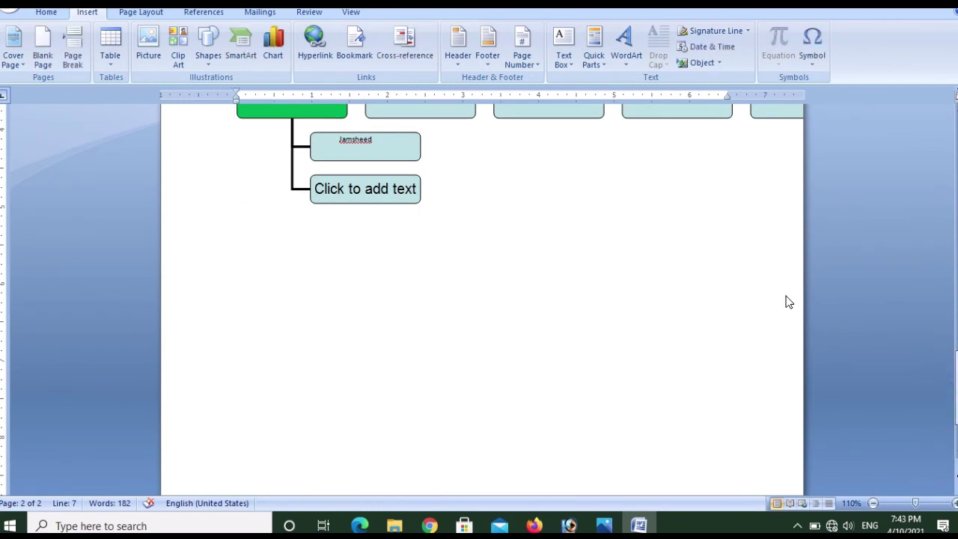
left_click(243, 58)
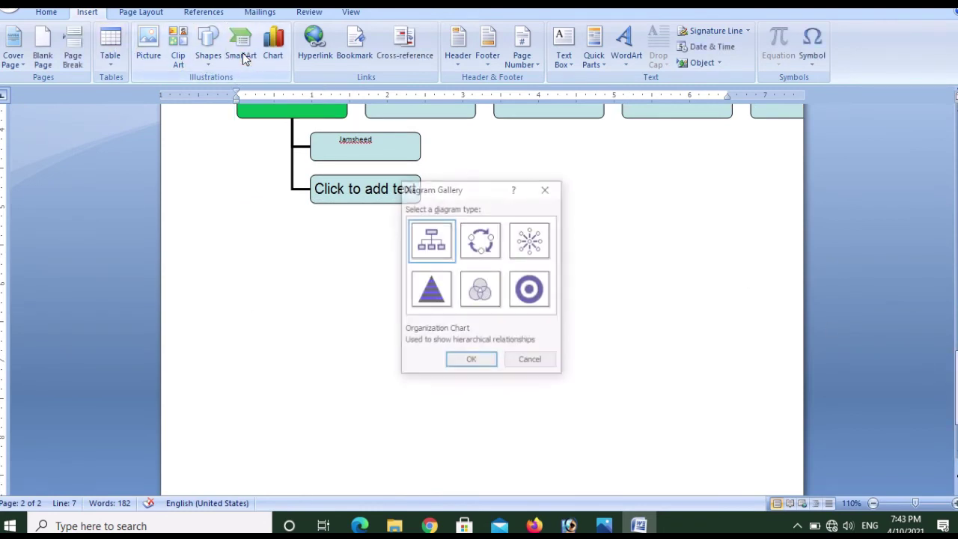
left_click(485, 250)
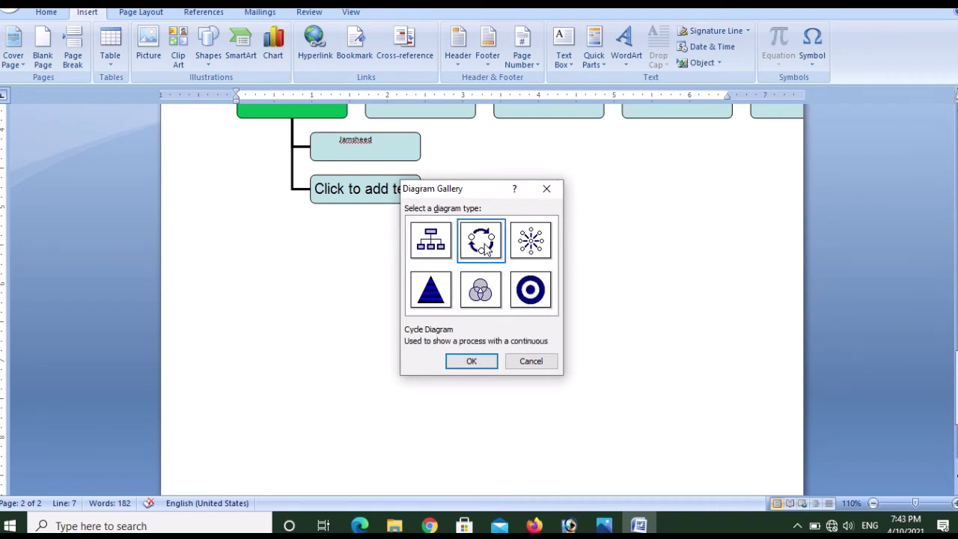
left_click(480, 360)
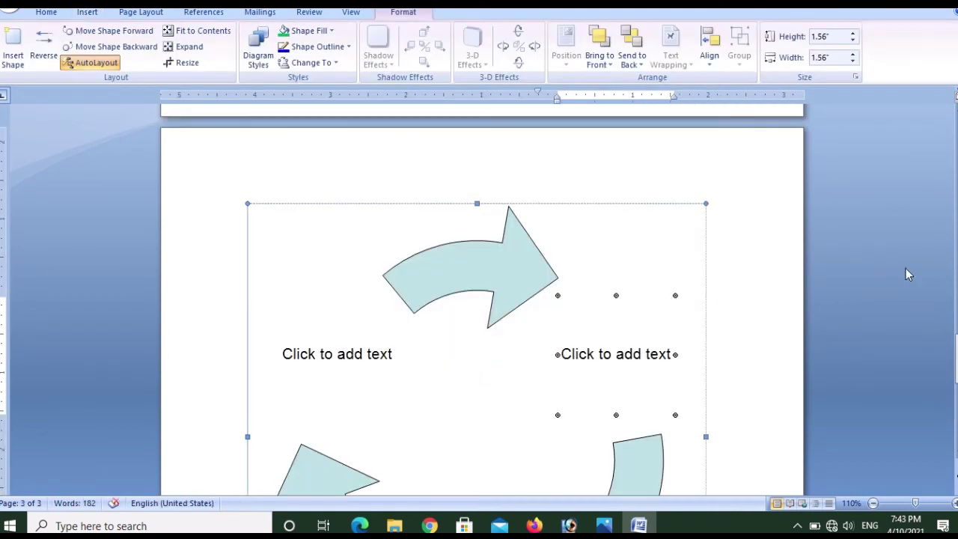
- Type 'Step 1', 'Step 2' and 'Step3' into the cycle's three text placeholders
left_click_drag(957, 355, 957, 375)
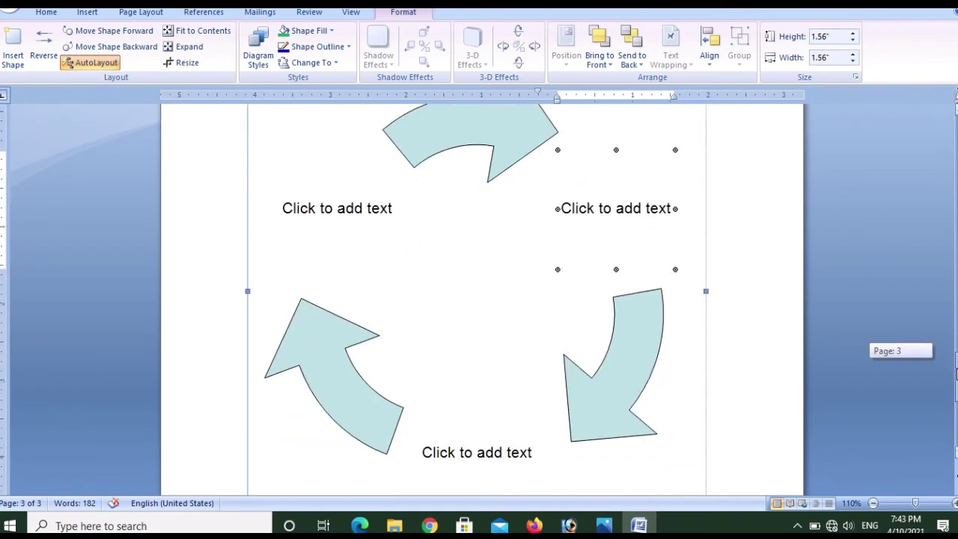
left_click(642, 207)
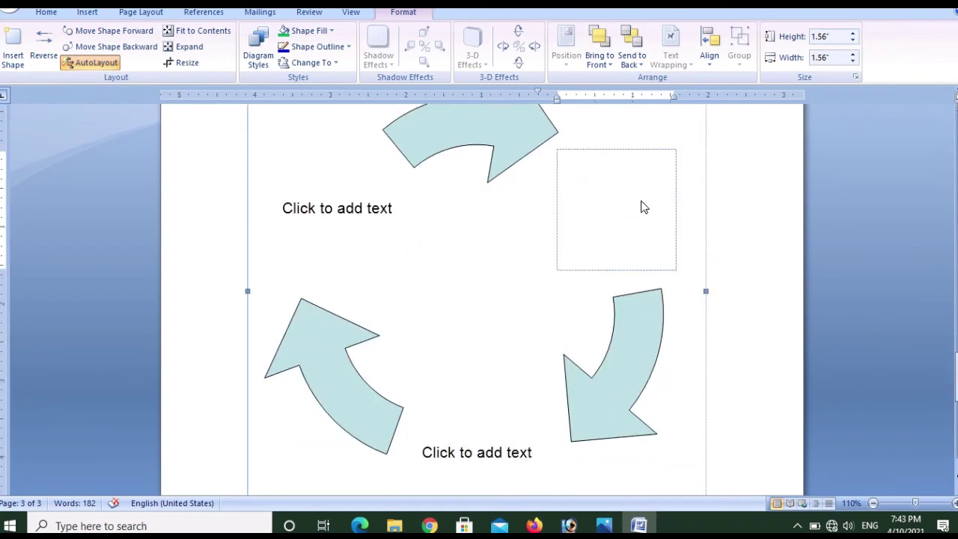
type("Srep")
key("BackSpace")
key("BackSpace")
key("BackSpace")
key("BackSpace")
type("ep")
type(" 1")
left_click(492, 464)
type("S")
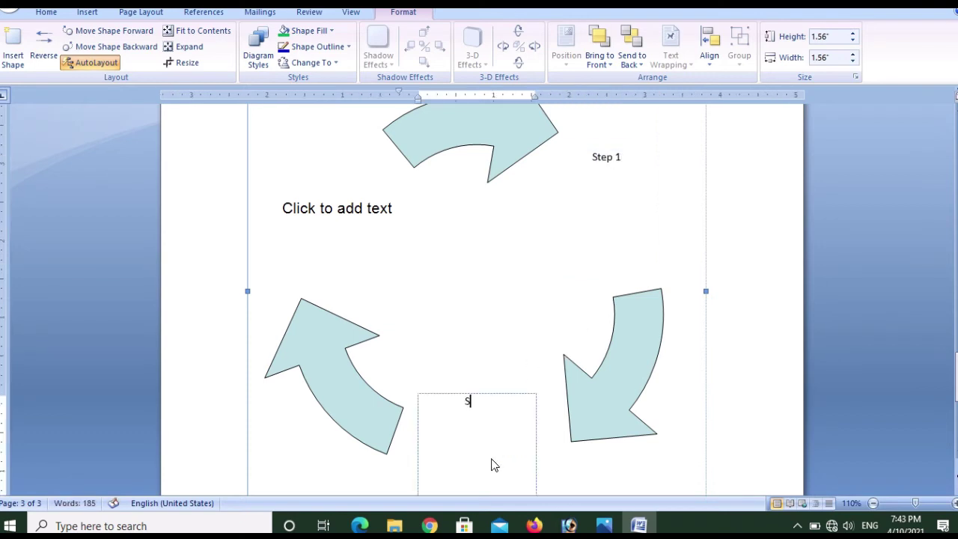
type("tep 2")
left_click(367, 222)
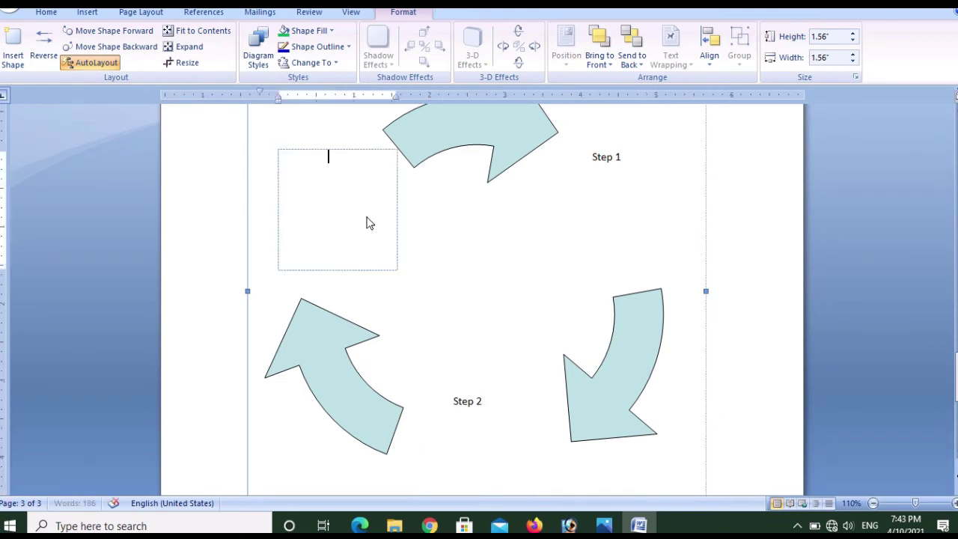
type("St")
type("ep3")
- Select the cycle diagram and then its top arrow
left_click(456, 150)
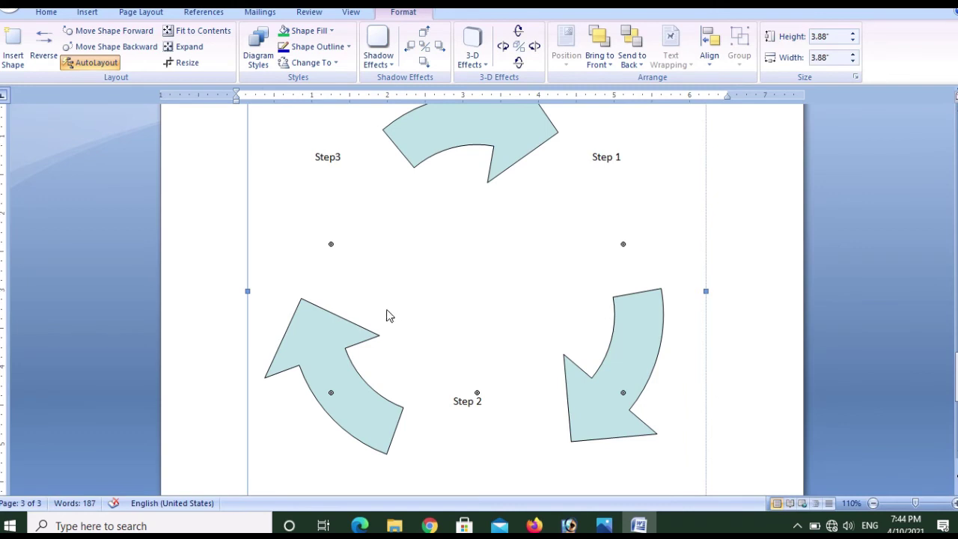
left_click(360, 339)
left_click(513, 158)
left_click_drag(956, 375, 956, 376)
left_click_drag(956, 349, 956, 352)
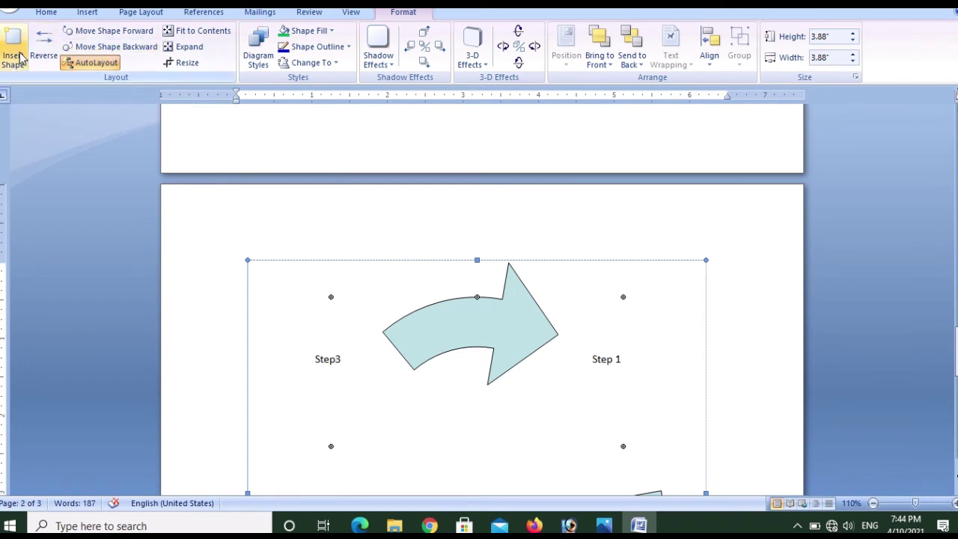
- Add a fourth arrow shape to the cycle diagram
left_click(1, 24)
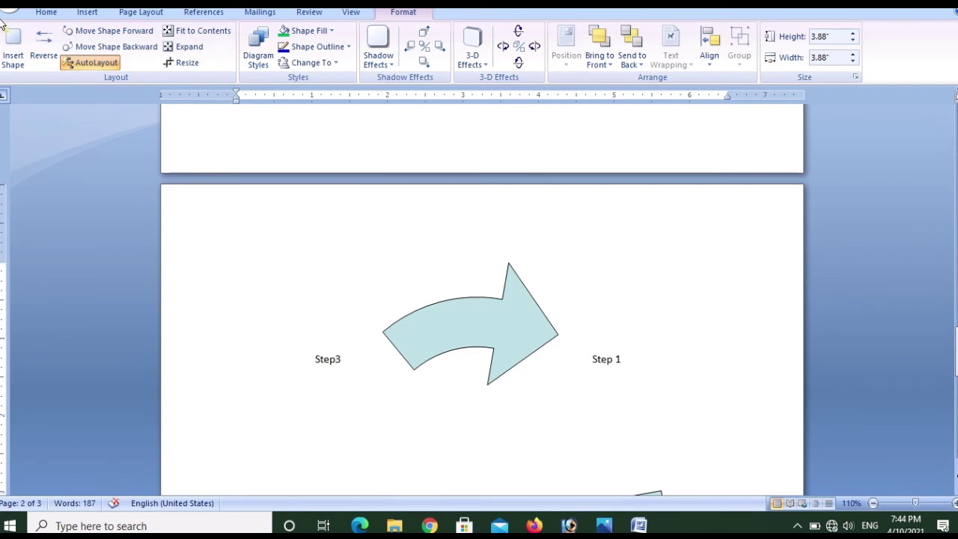
left_click_drag(1, 17, 26, 89)
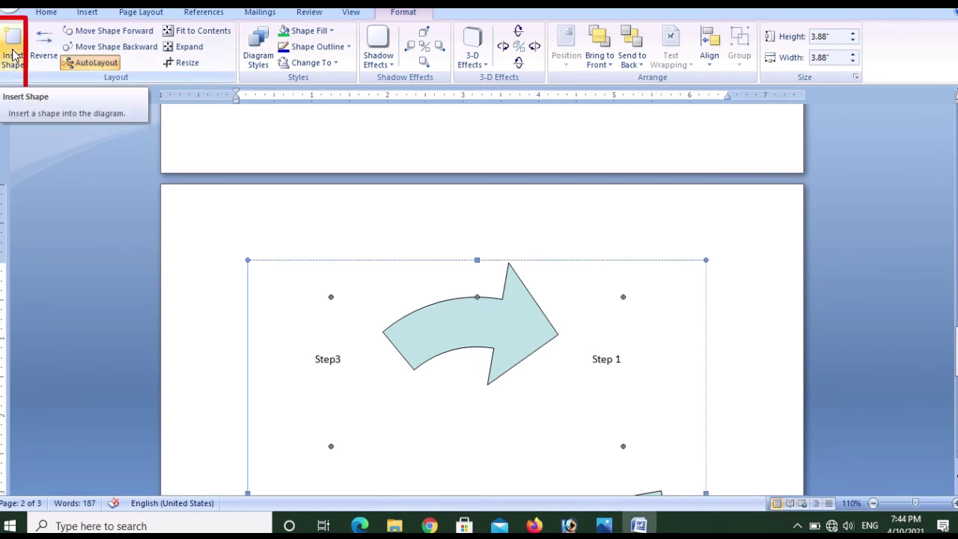
left_click(12, 54)
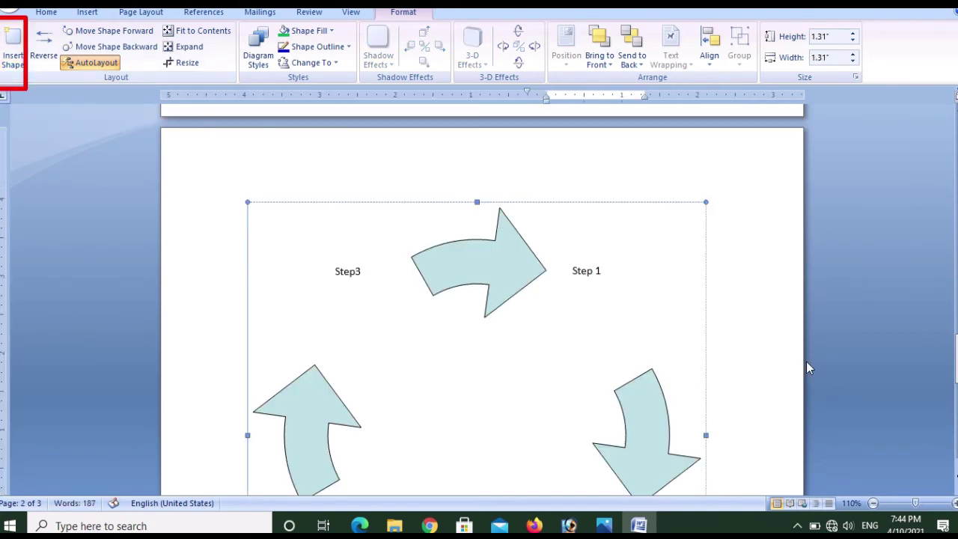
- Label the new lower-right arrow 'Step 4' and reselect the cycle's top arrow
left_click_drag(956, 358, 955, 375)
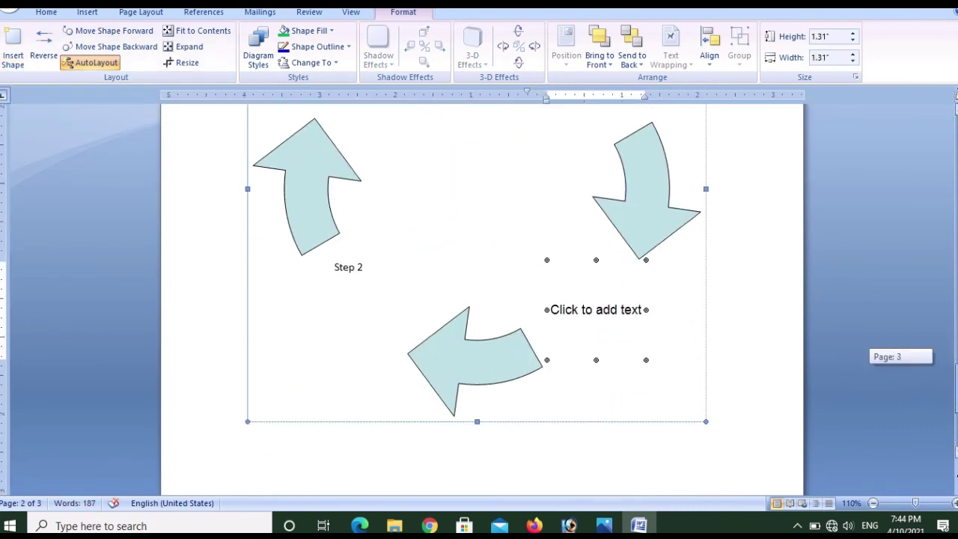
left_click(621, 313)
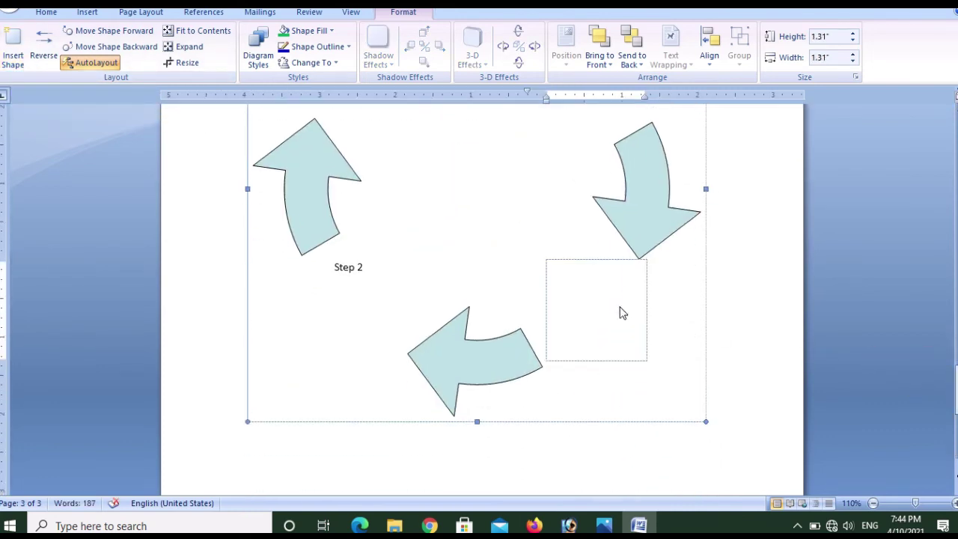
type("St")
type("ep")
type(" 4")
left_click(775, 358)
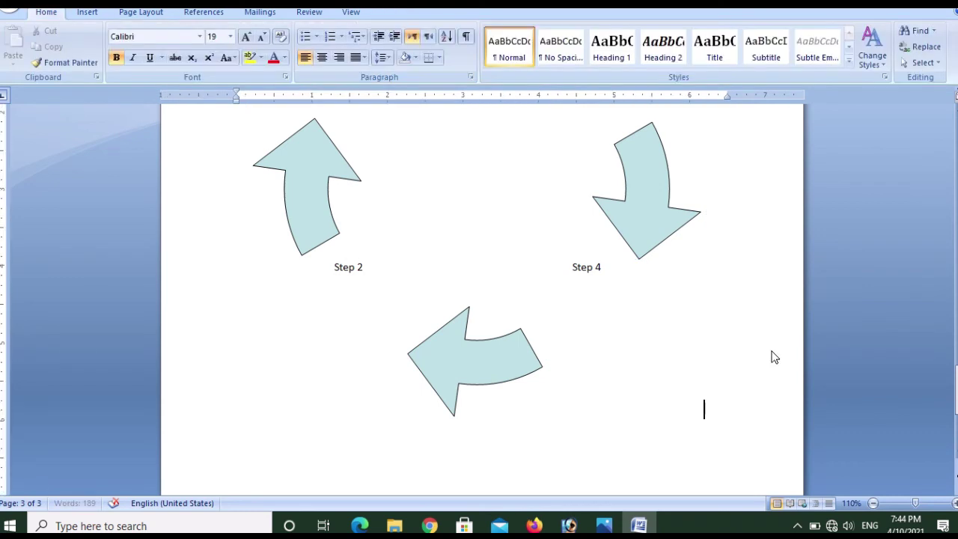
left_click(667, 217)
left_click(639, 526)
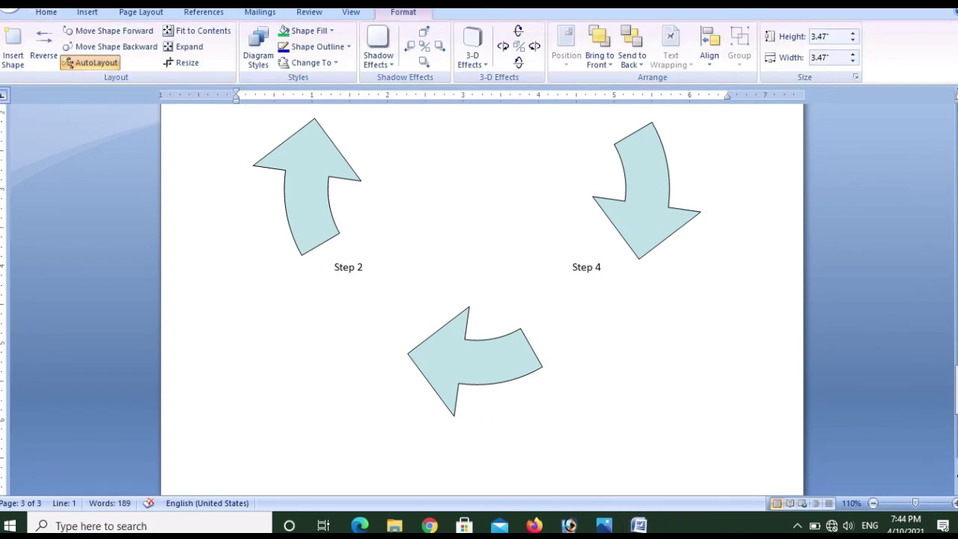
left_click_drag(956, 404, 955, 390)
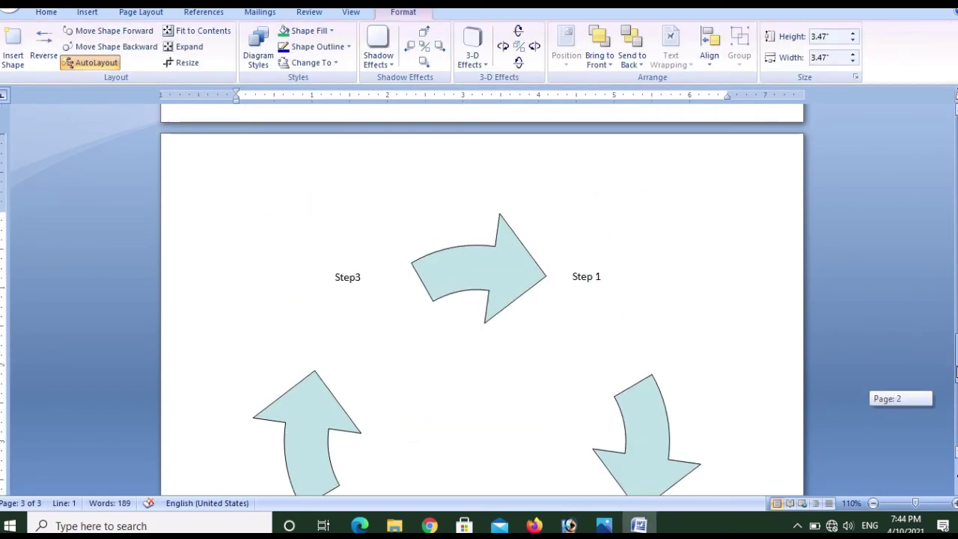
left_click(477, 273)
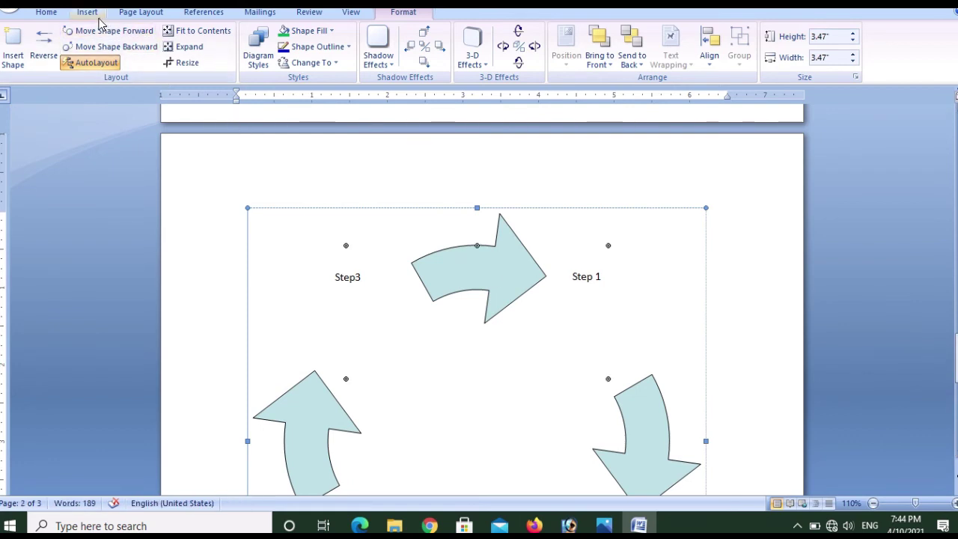
- Draw a small text box over the cycle's top arrow and enter test text
left_click(96, 17)
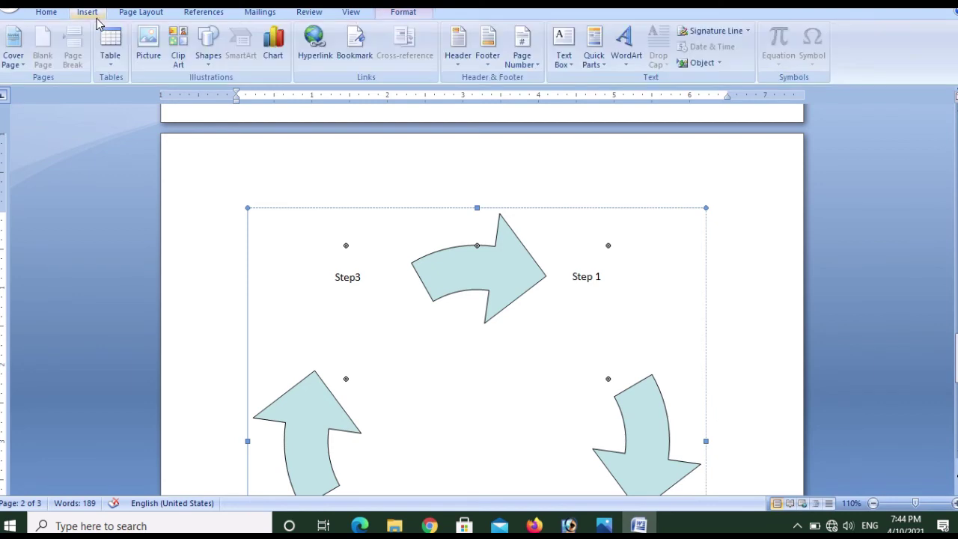
left_click(572, 66)
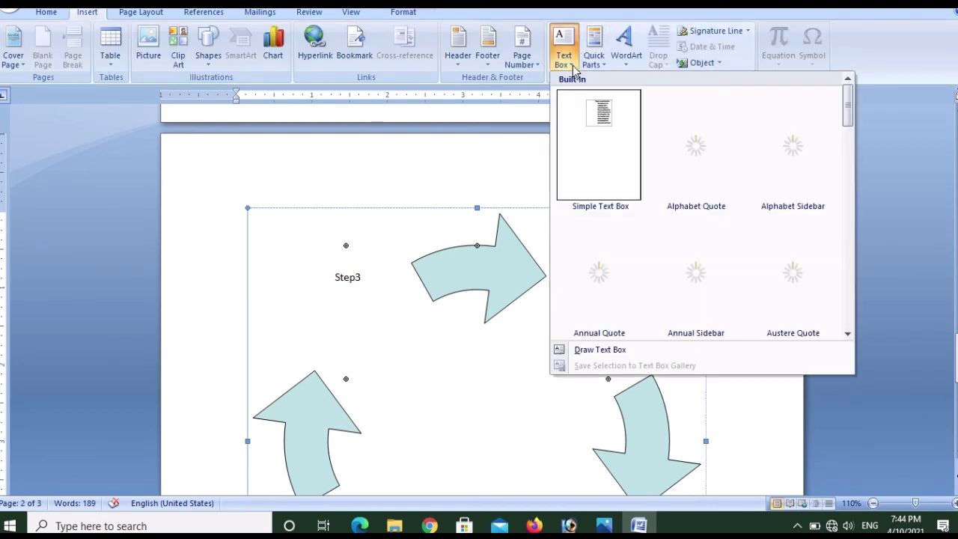
left_click(608, 351)
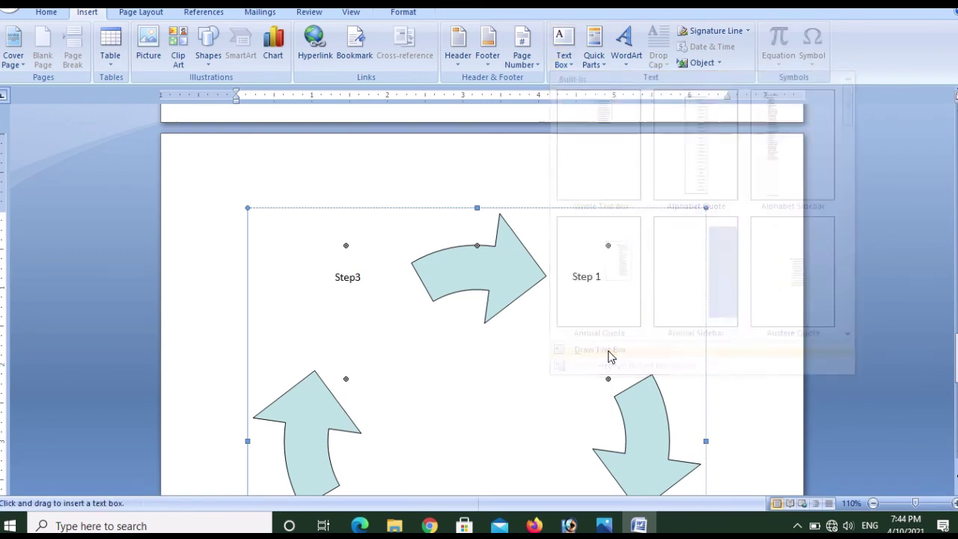
left_click_drag(448, 260, 515, 279)
type("ihihihihi")
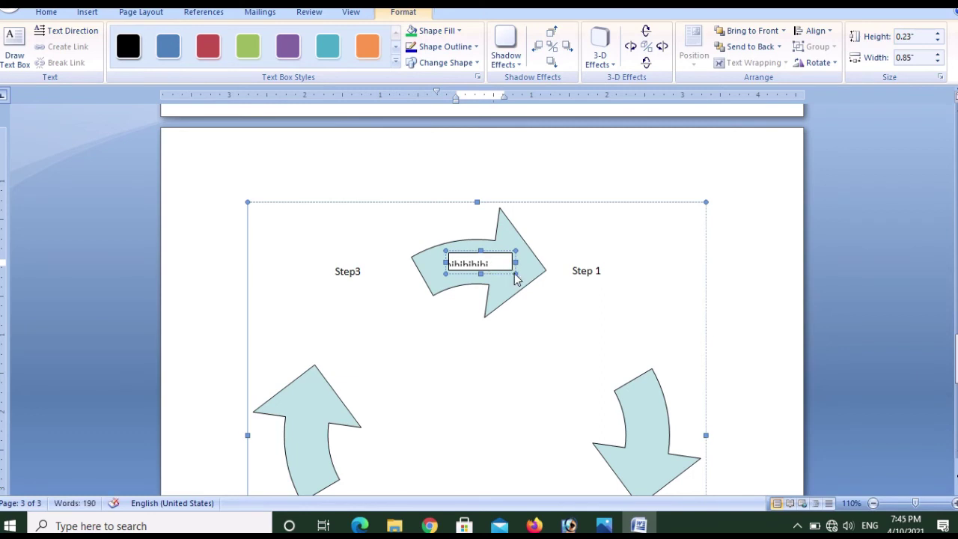
left_click_drag(516, 274, 524, 282)
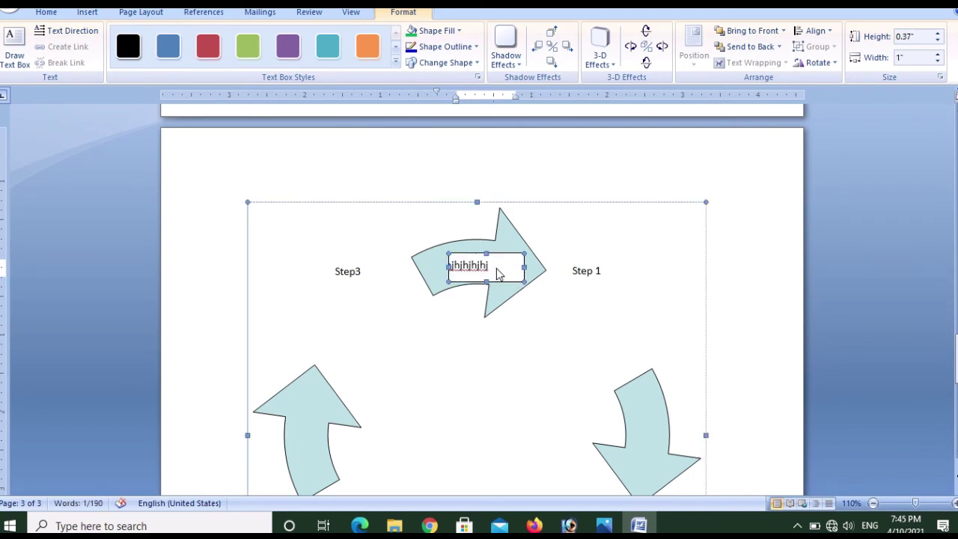
left_click(499, 274)
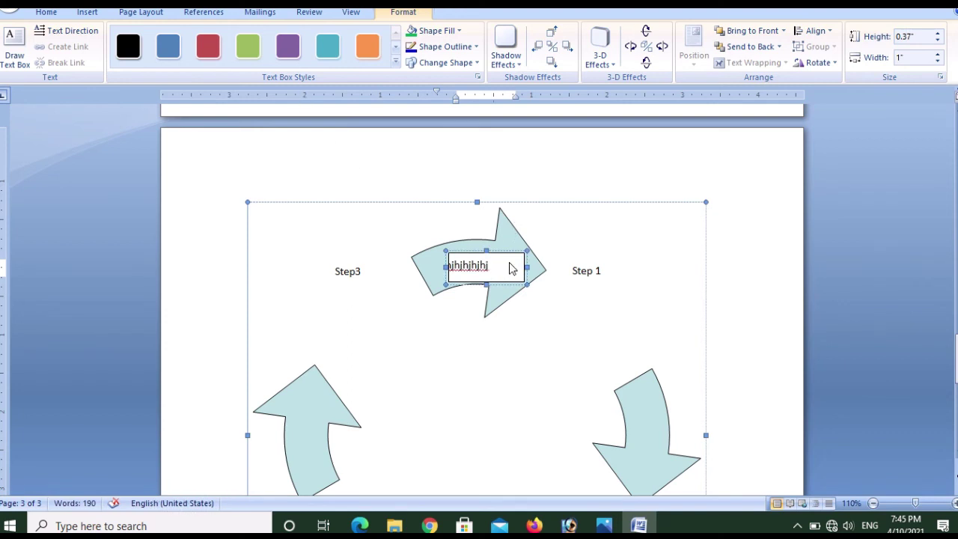
- Apply the green Text Box Style to the new text box
left_click(513, 259)
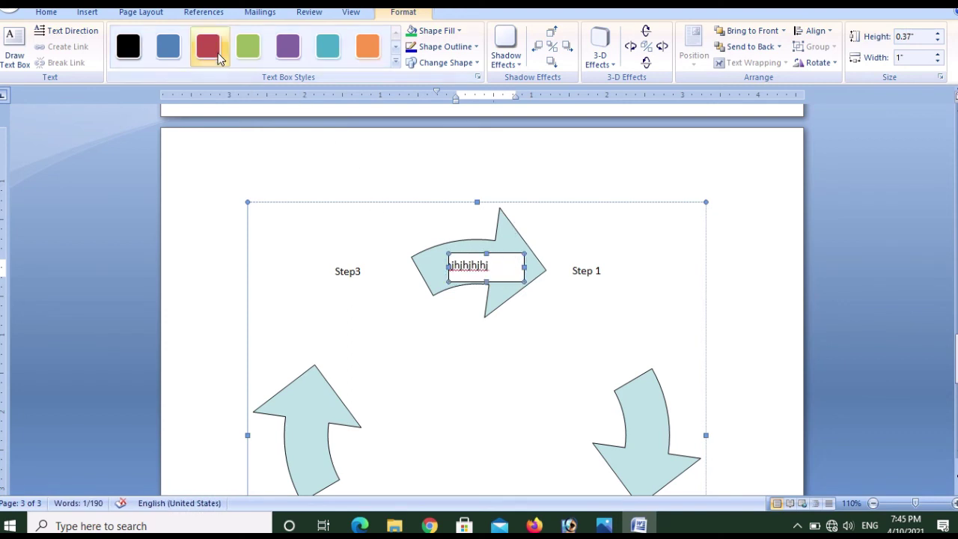
left_click(248, 46)
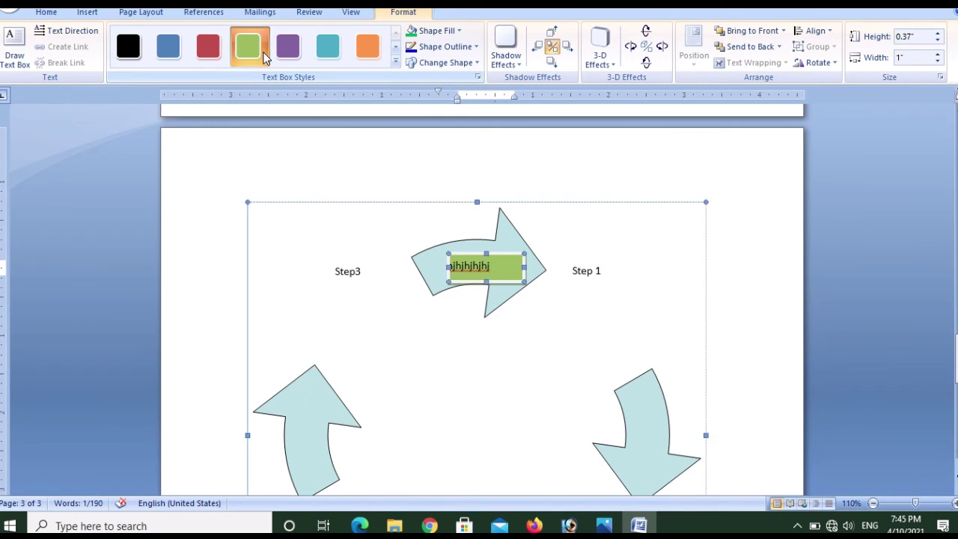
left_click(514, 238)
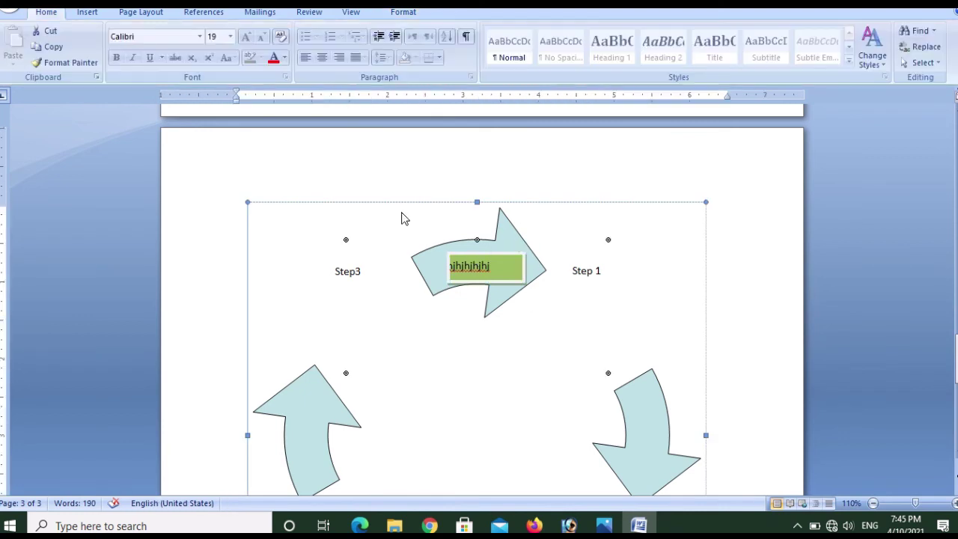
- Move the selected cycle shape forward so 'Step 4' sits beside 'Step3', leaving shadow and 3-D unchanged
left_click(407, 15)
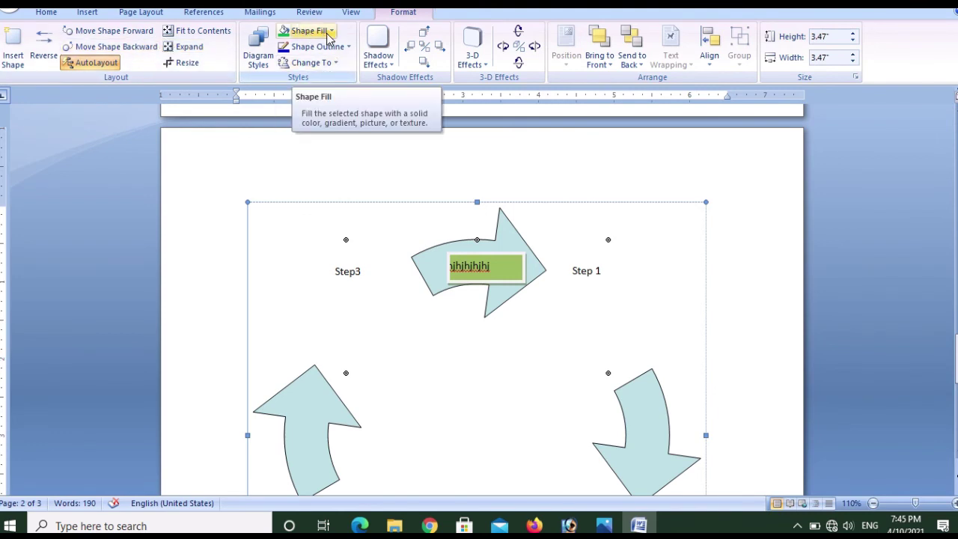
left_click(390, 64)
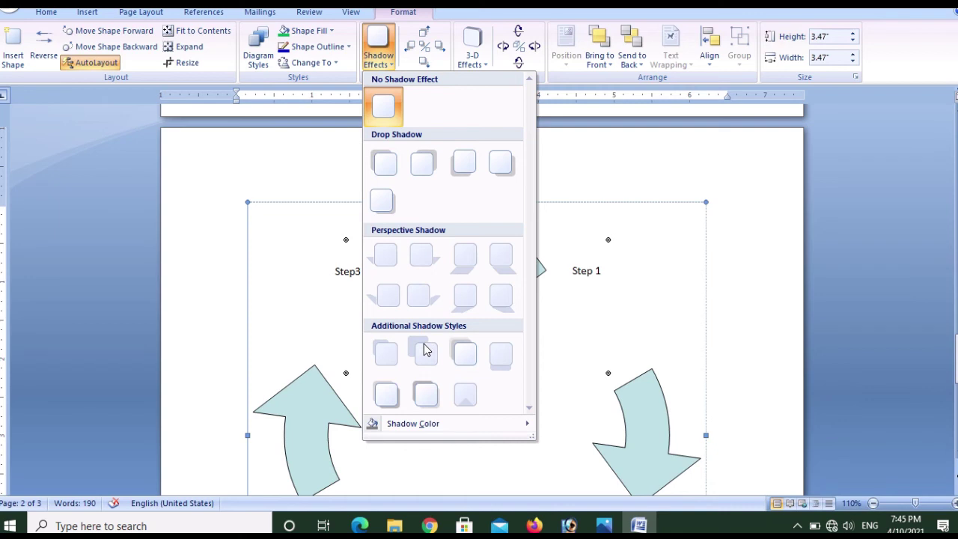
left_click(479, 63)
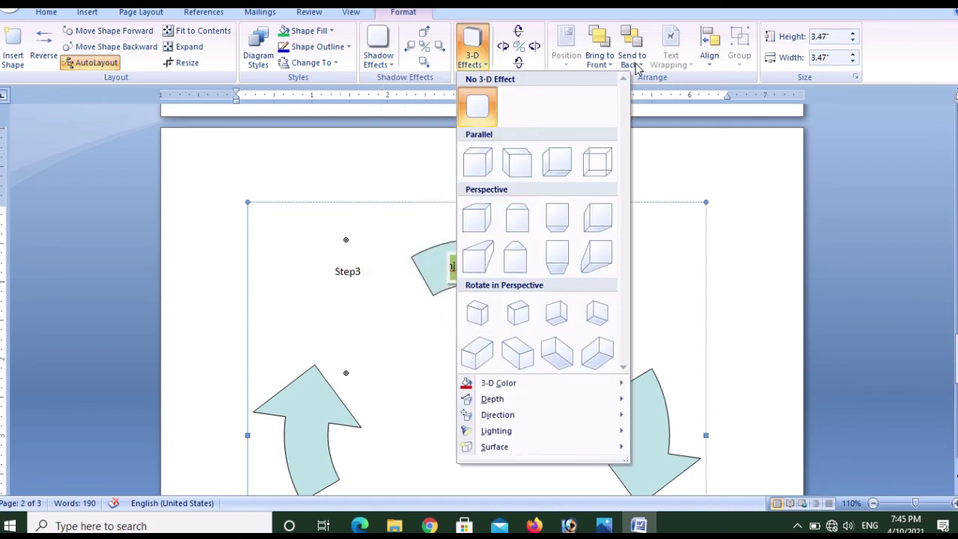
left_click(713, 152)
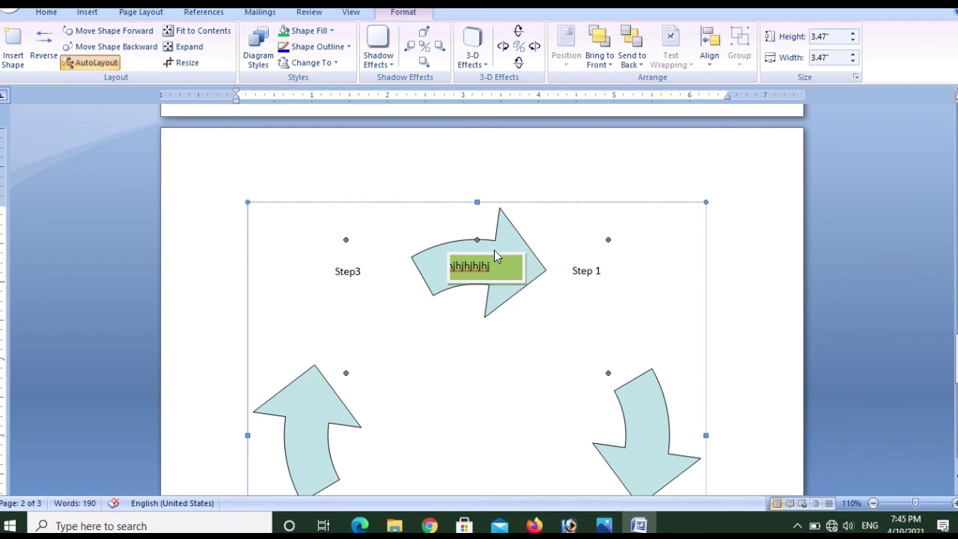
left_click(123, 34)
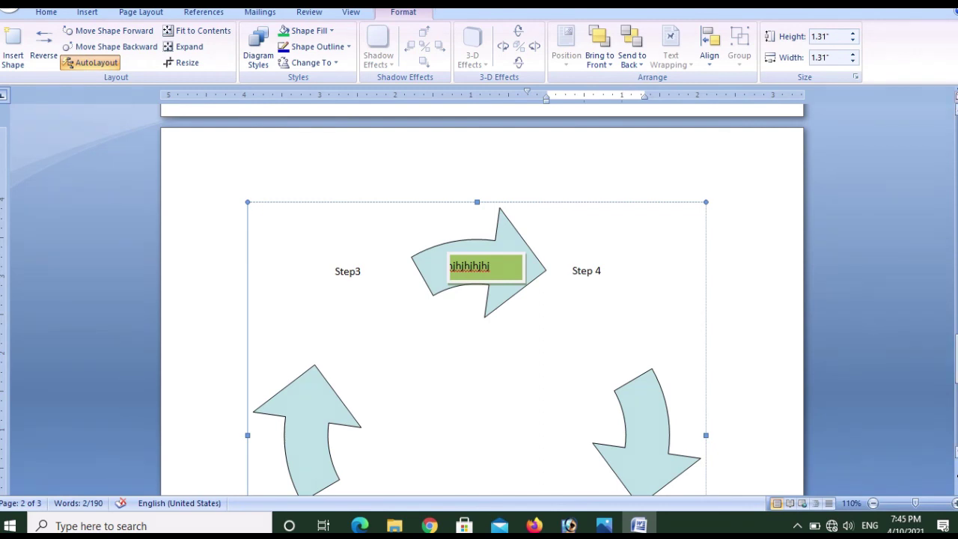
mouse_move(956, 363)
left_mouse_down()
mouse_move(956, 326)
mouse_move(956, 366)
left_mouse_up()
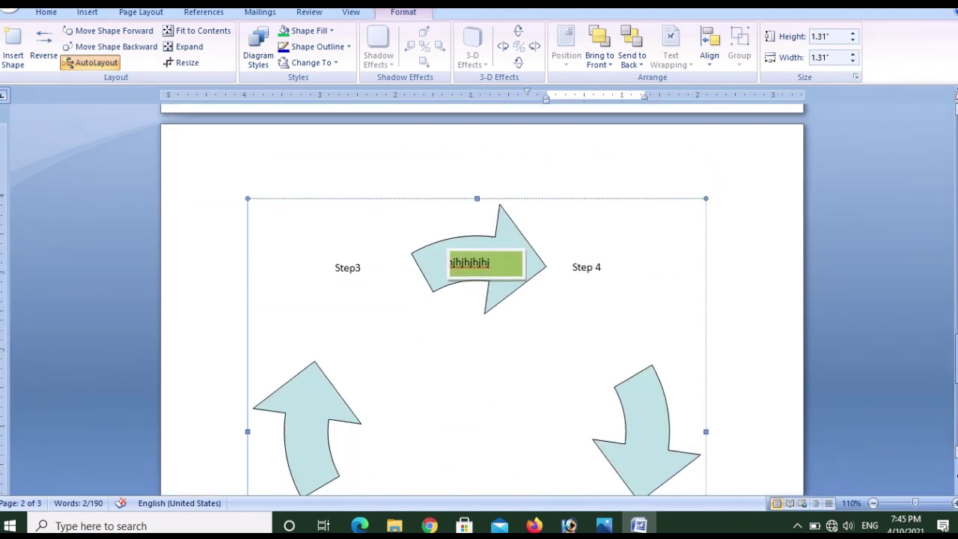
- Preview Double Outline, Primary Colors, Square Shadows and Shaded, then apply the Fire diagram style
left_click(263, 64)
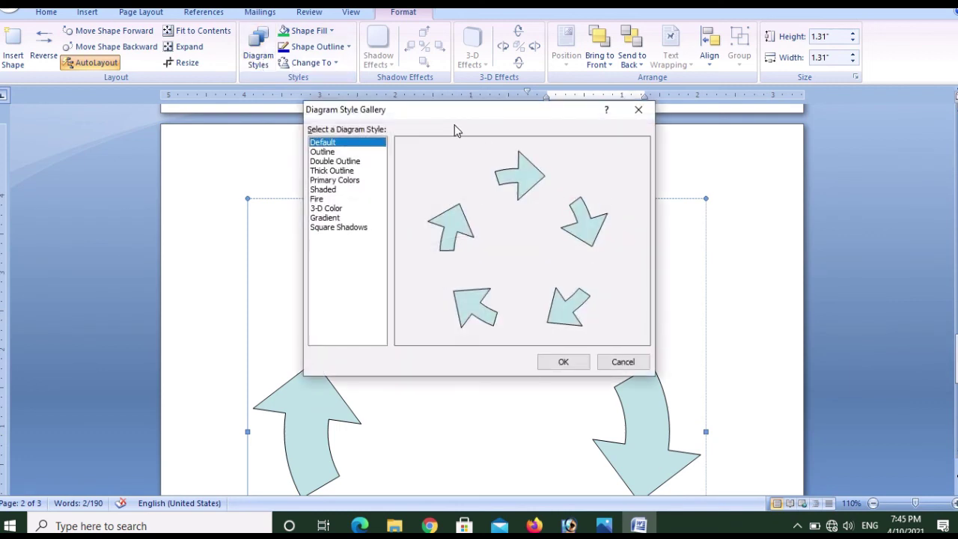
left_click_drag(437, 119, 654, 60)
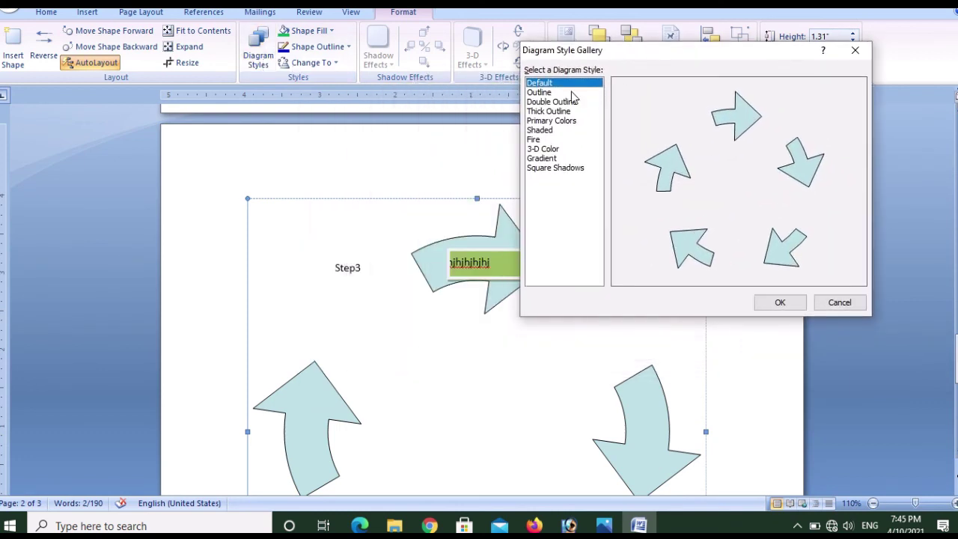
left_click(546, 103)
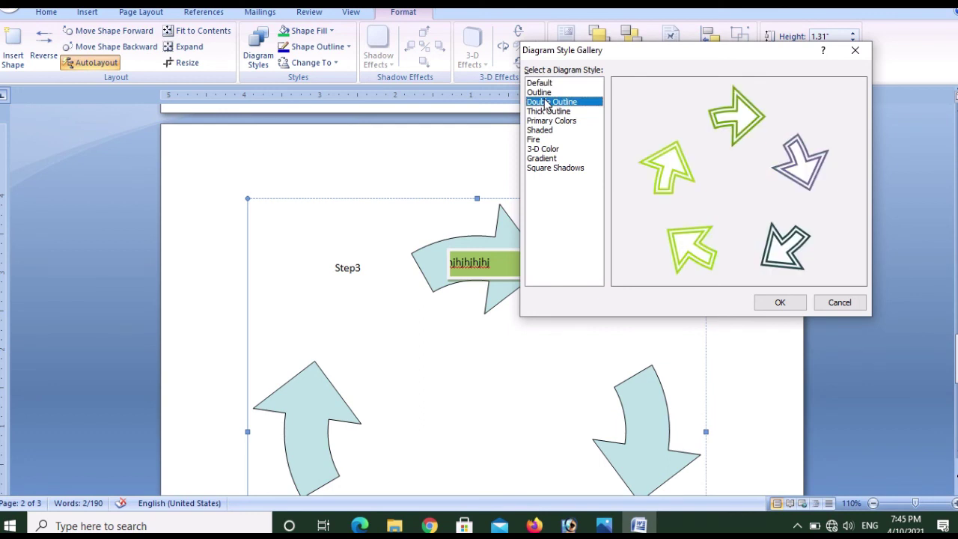
left_click(544, 92)
left_click(546, 122)
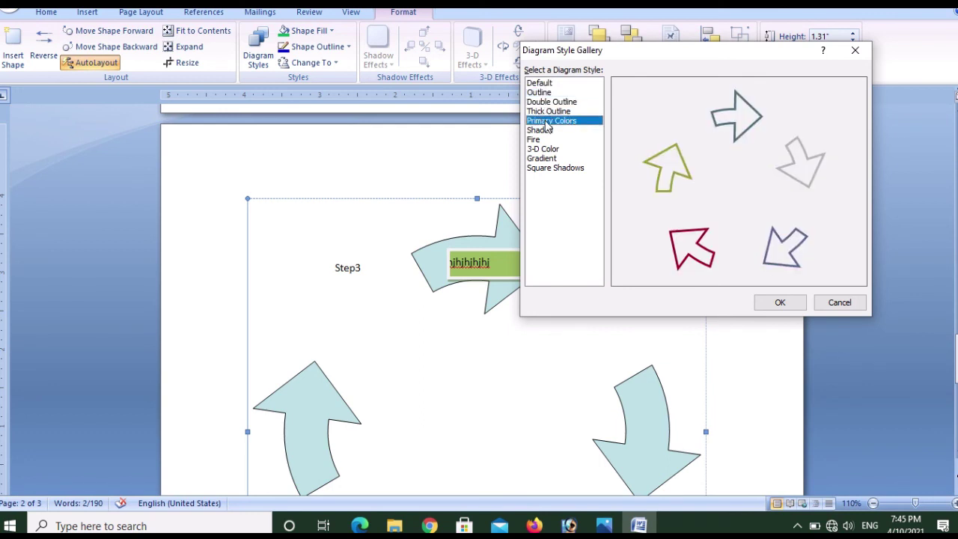
left_click(547, 139)
left_click(556, 168)
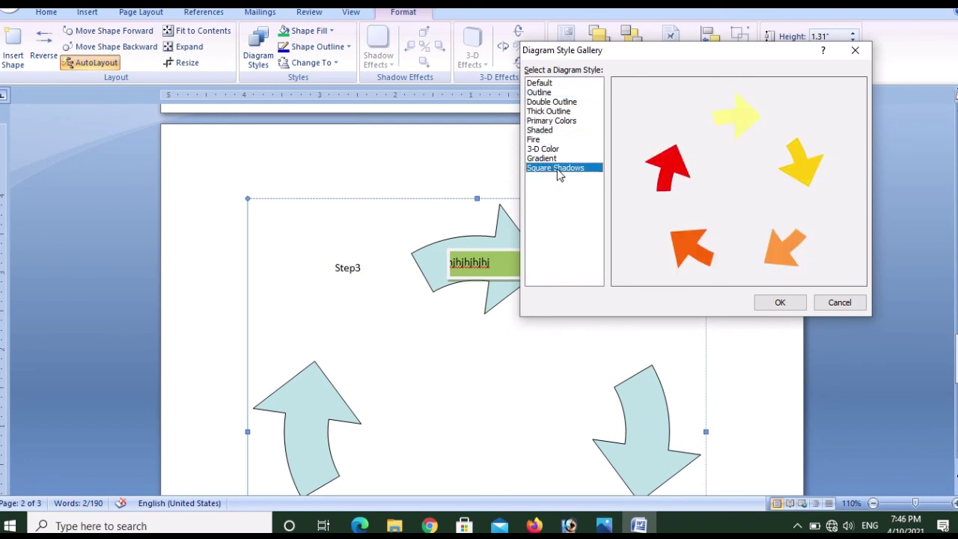
left_click(538, 132)
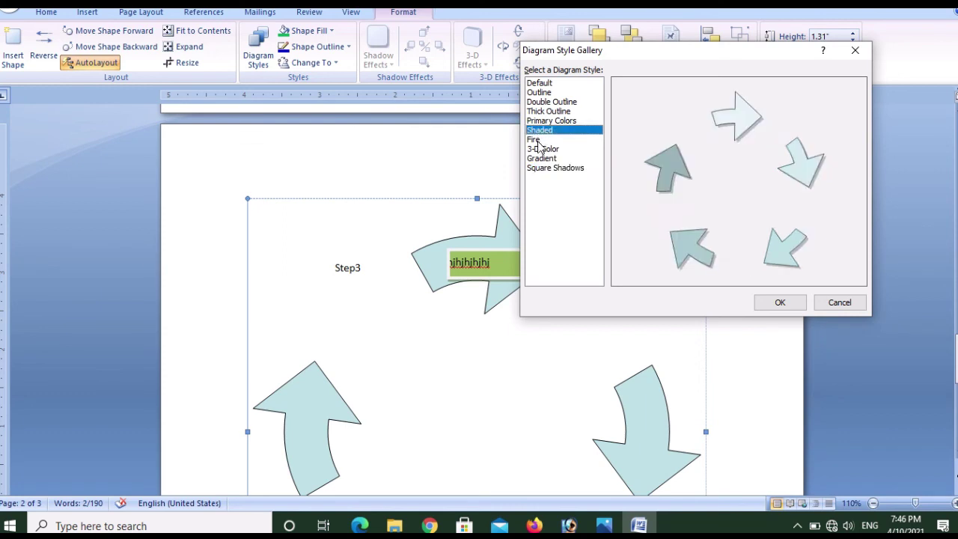
left_click(538, 140)
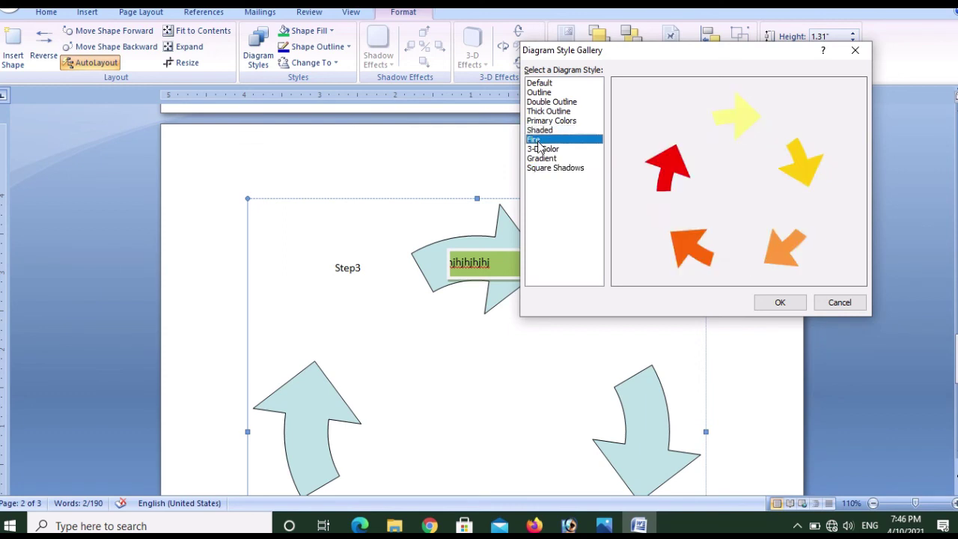
left_click(790, 303)
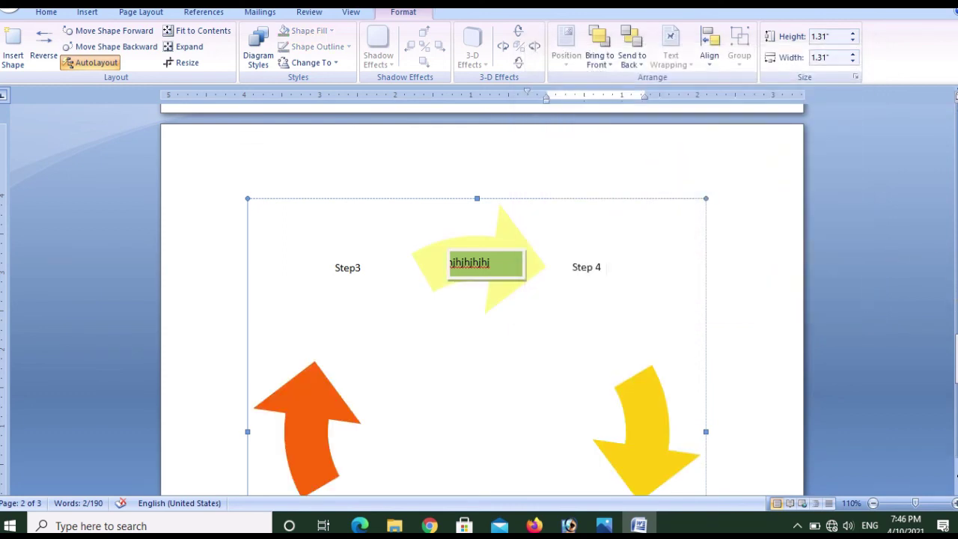
- Scroll back up to the Asad org chart on page 2 with the Insert commands showing
mouse_move(957, 348)
left_mouse_down()
mouse_move(957, 172)
mouse_move(957, 262)
mouse_move(956, 187)
left_mouse_up()
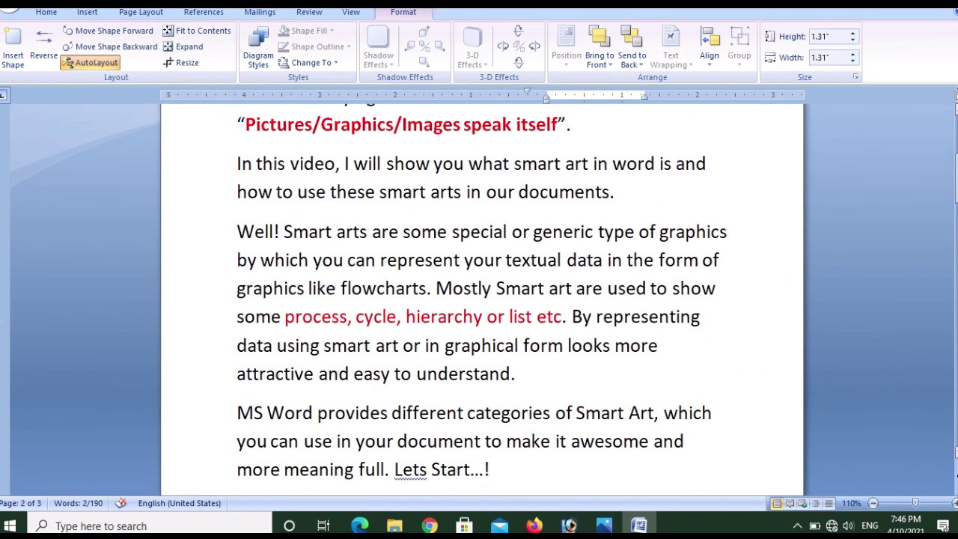
left_click(87, 13)
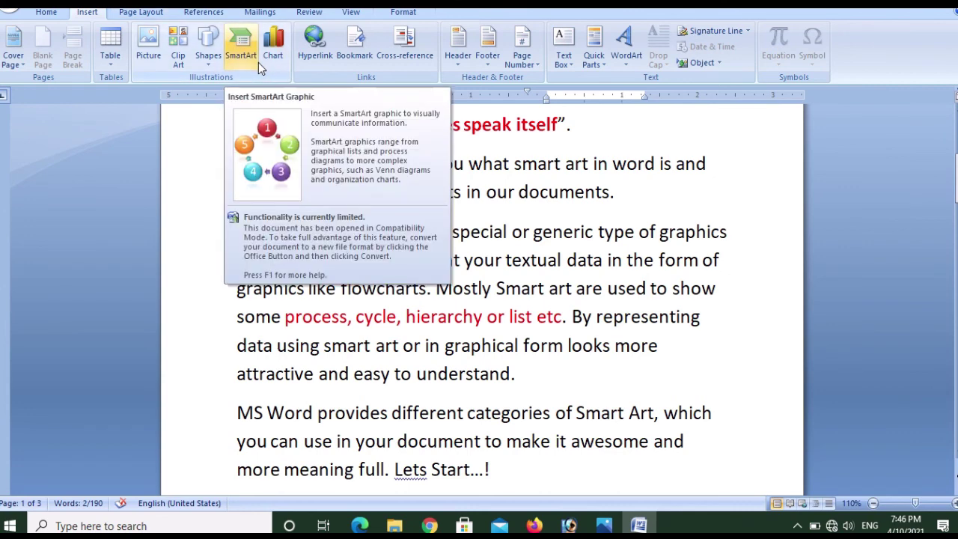
mouse_move(955, 180)
left_mouse_down()
mouse_move(955, 398)
mouse_move(955, 262)
left_mouse_up()
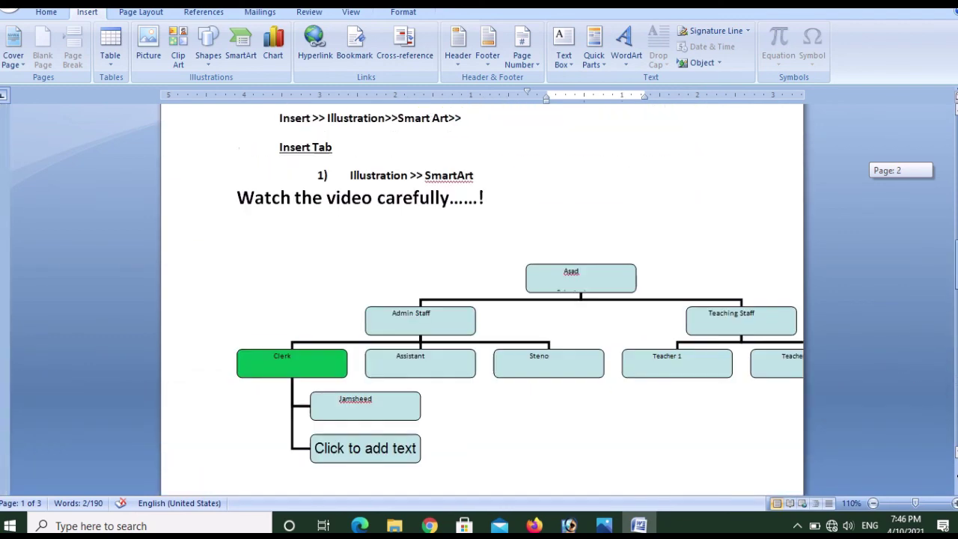